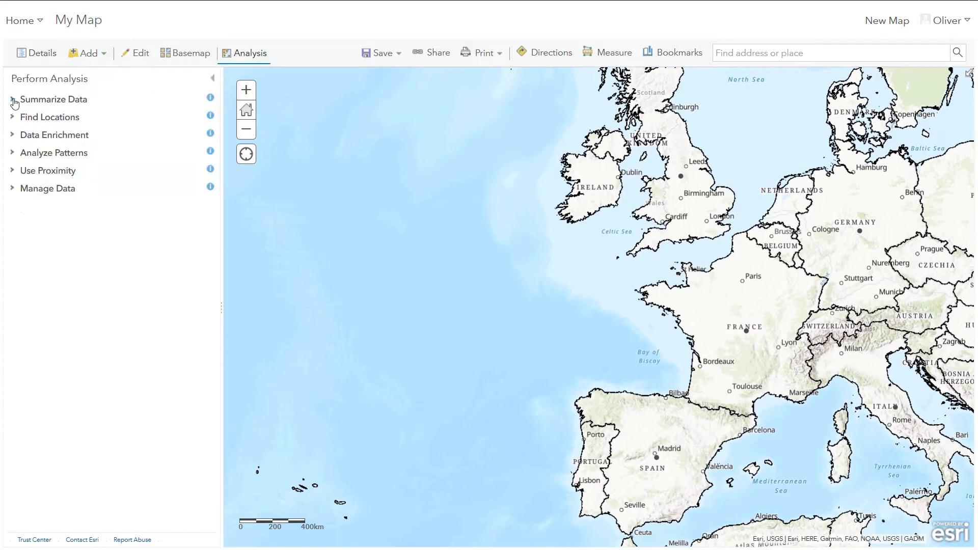
# Step: Start Join Features with Administrative Boundaries as target and ArbValue as join layer, matching fields NAME_0 to Country
pyautogui.click(76, 153)
pyautogui.click(164, 206)
pyautogui.click(76, 220)
pyautogui.click(88, 358)
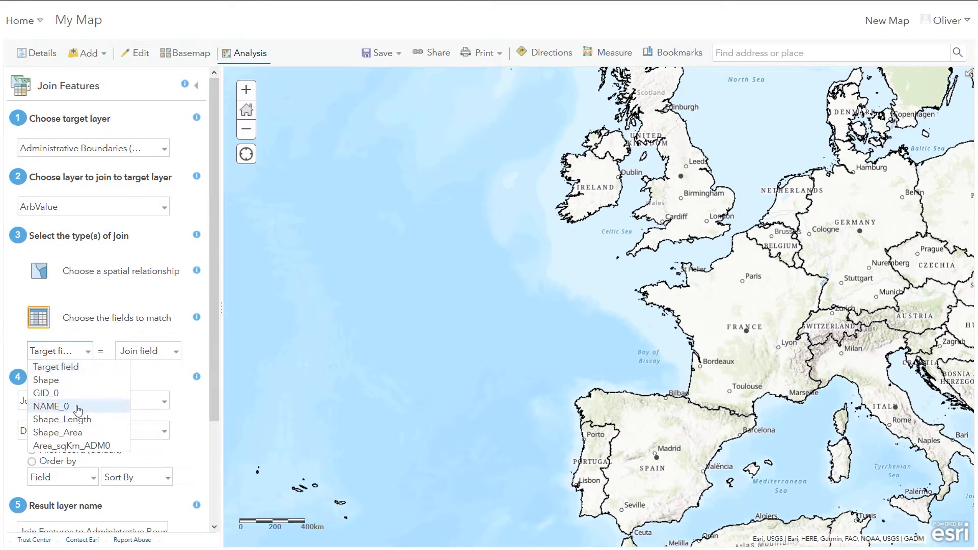
pyautogui.click(77, 407)
pyautogui.click(176, 352)
pyautogui.click(143, 380)
# Step: Name the result layer attributeJoin and run the analysis
pyautogui.scroll(-3, 164, 288)
pyautogui.tripleClick(145, 414)
pyautogui.write('attributeJoin')
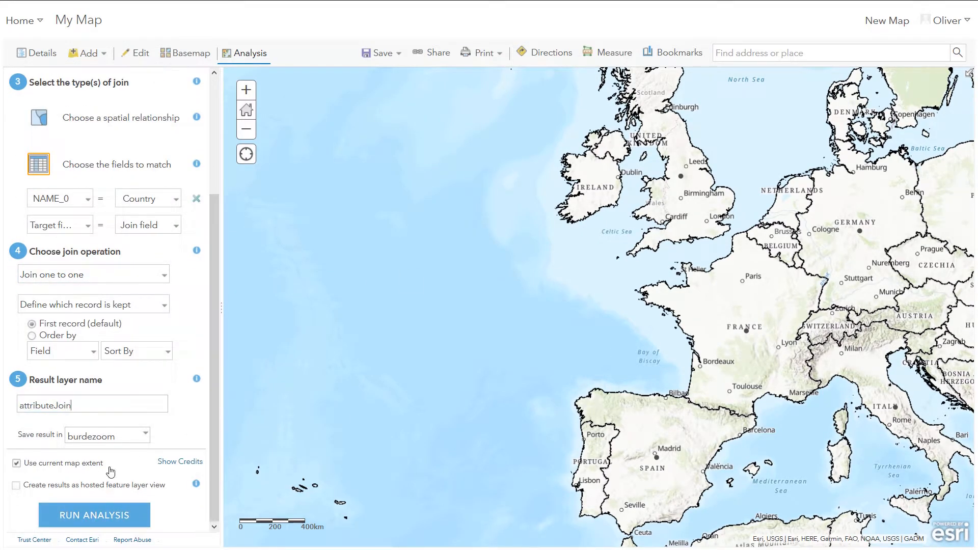
pyautogui.click(94, 517)
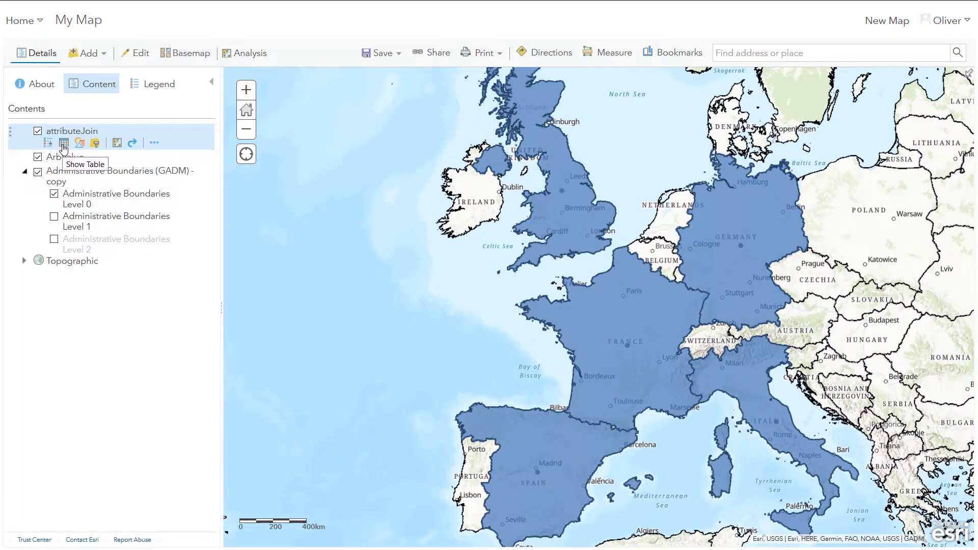
# Step: Inspect the attributeJoin attribute table, then hide the Administrative Boundaries and ArbValue layers
pyautogui.click(64, 148)
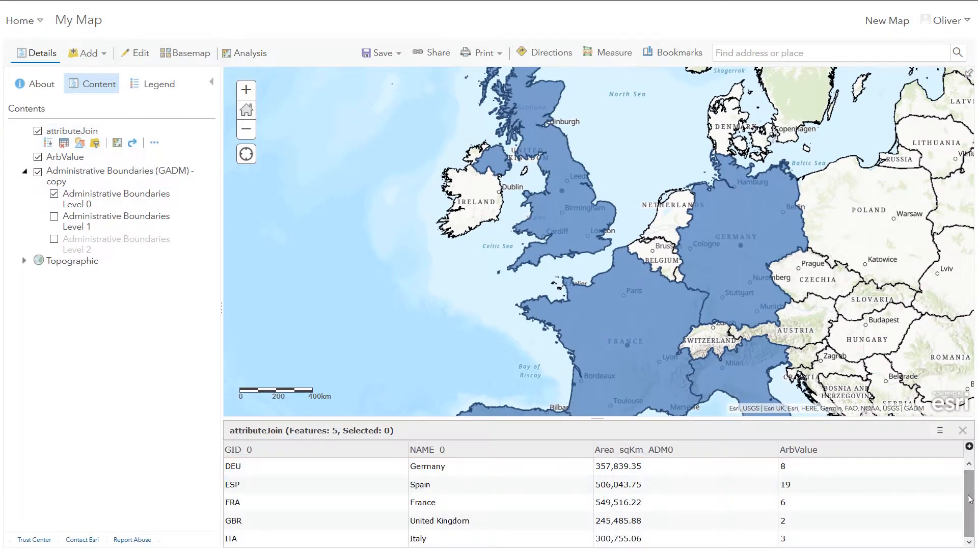
pyautogui.click(964, 430)
pyautogui.click(38, 172)
pyautogui.click(37, 157)
pyautogui.click(80, 145)
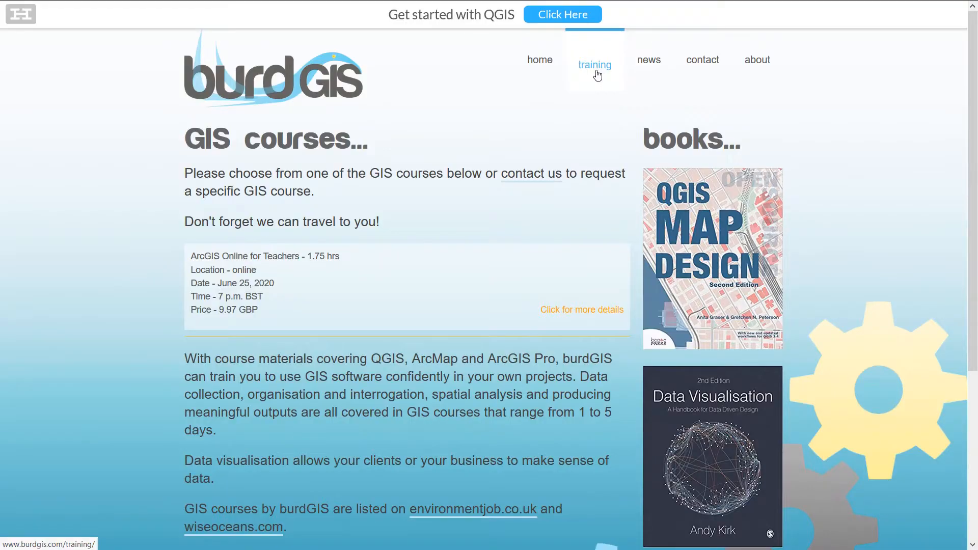
# Step: Open the ArcGIS Online Map Viewer from the course page and sign in
pyautogui.click(409, 293)
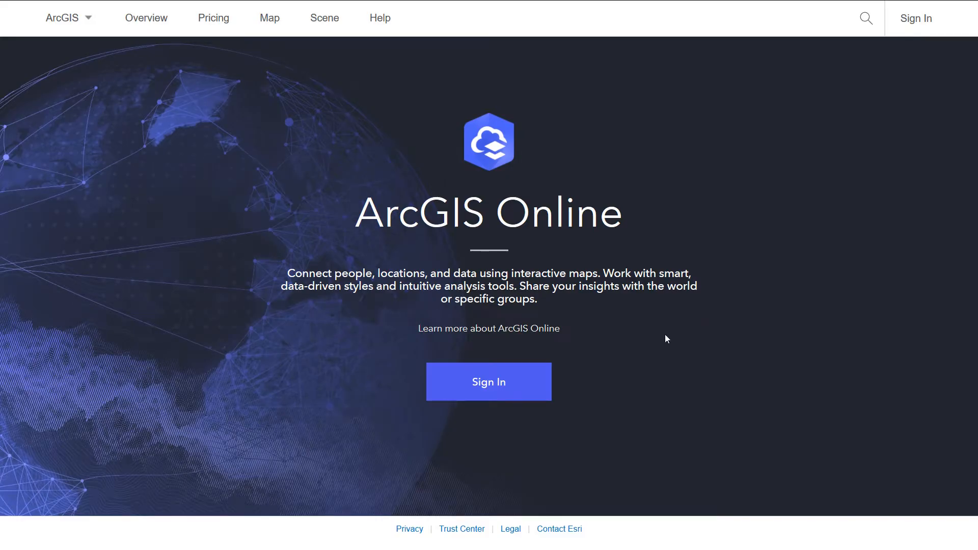
pyautogui.click(270, 23)
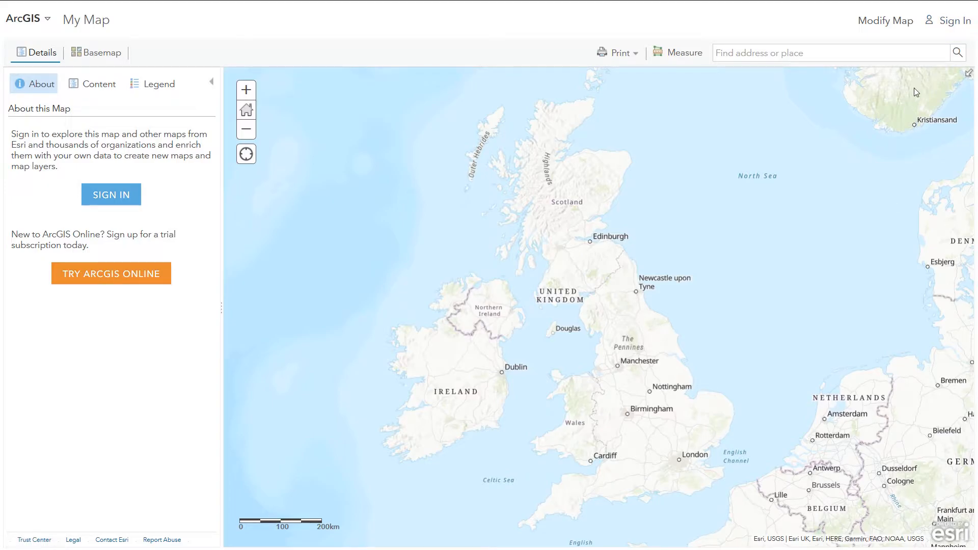
pyautogui.click(951, 36)
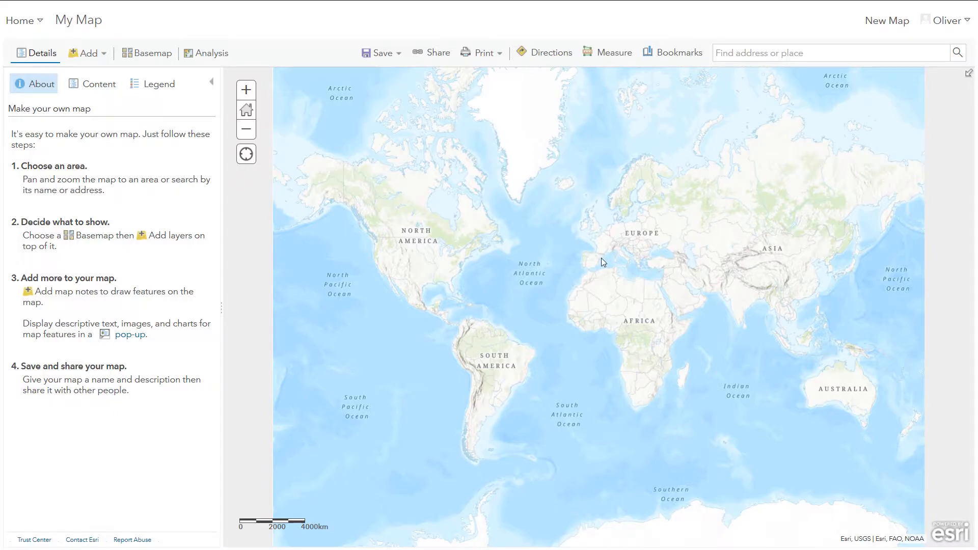
# Step: Frame the map on western Europe
pyautogui.scroll(3, 601, 258)
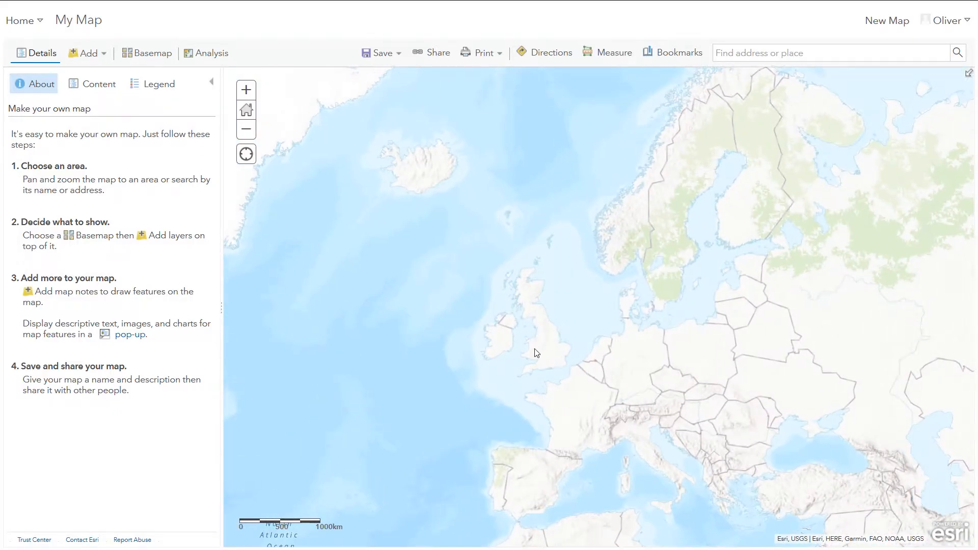
pyautogui.scroll(1, 538, 341)
pyautogui.moveTo(540, 358); pyautogui.dragTo(468, 268)
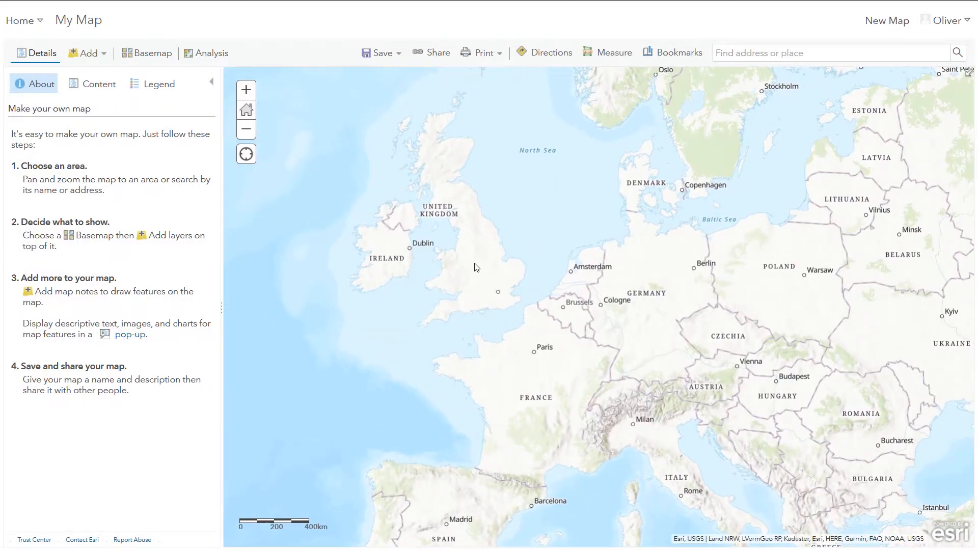
pyautogui.scroll(-1, 476, 267)
pyautogui.moveTo(569, 303); pyautogui.dragTo(555, 337)
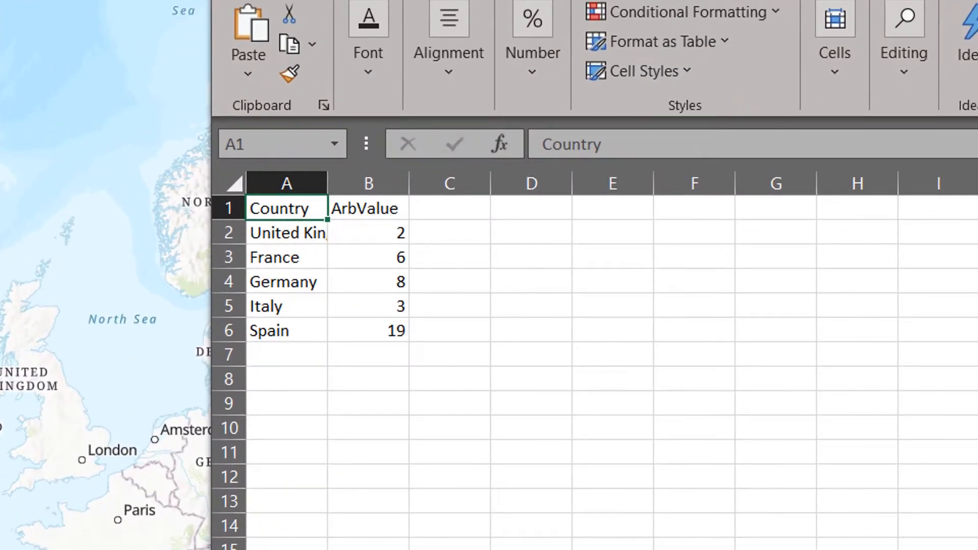
# Step: Save the ArbValue spreadsheet as ArbValue.csv, replacing the existing file
pyautogui.moveTo(327, 183); pyautogui.dragTo(426, 182)
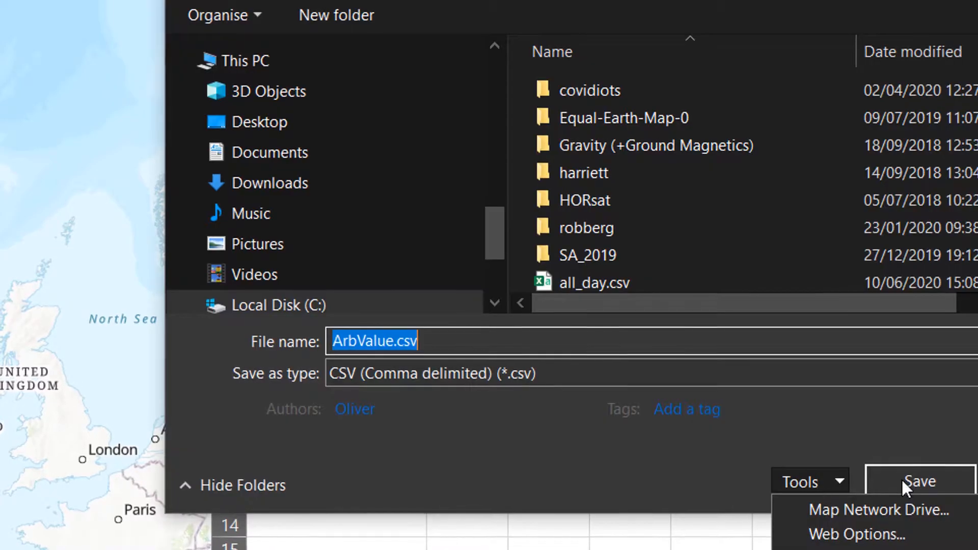
pyautogui.click(907, 476)
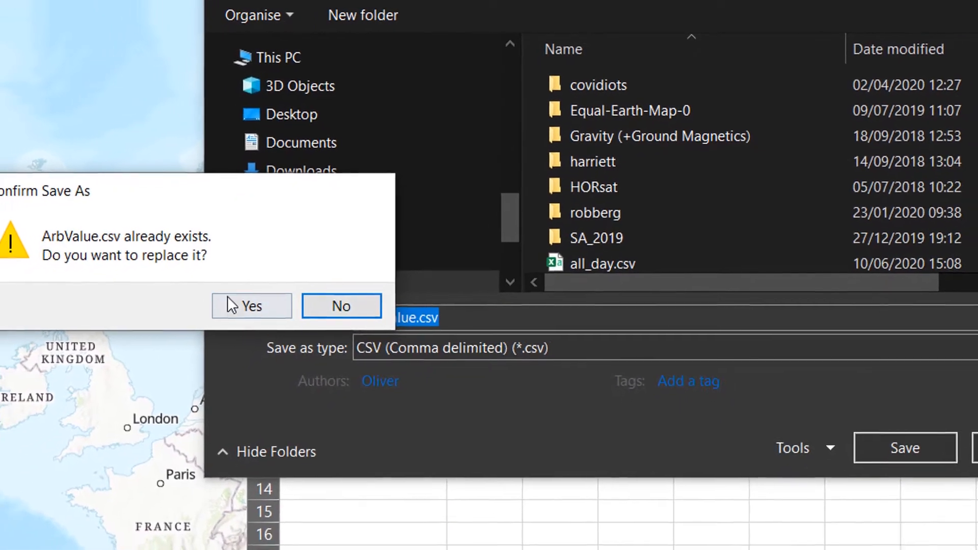
pyautogui.click(258, 318)
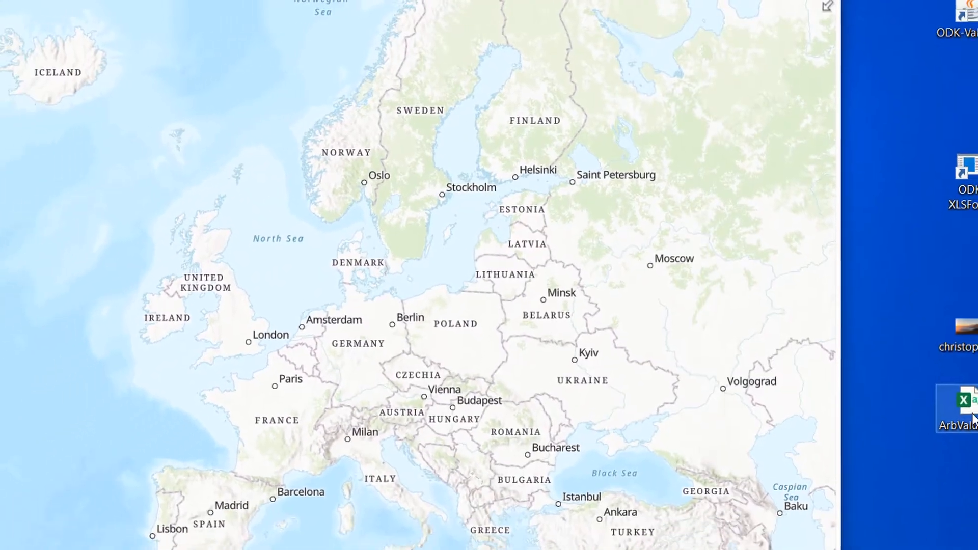
# Step: Add ArbValue.csv to the map as a layer located by Country addresses, keeping the default style, and view its table
pyautogui.moveTo(943, 362); pyautogui.dragTo(451, 259)
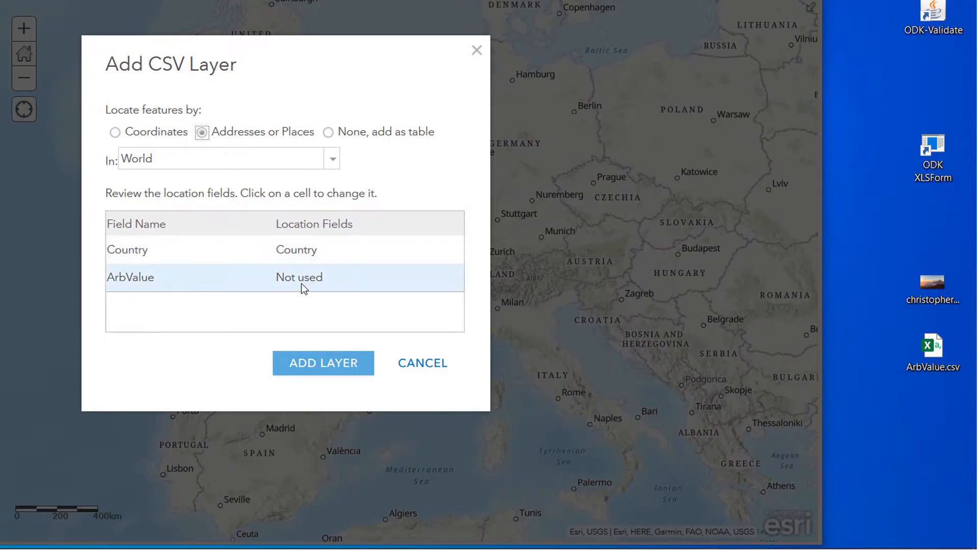
pyautogui.click(335, 370)
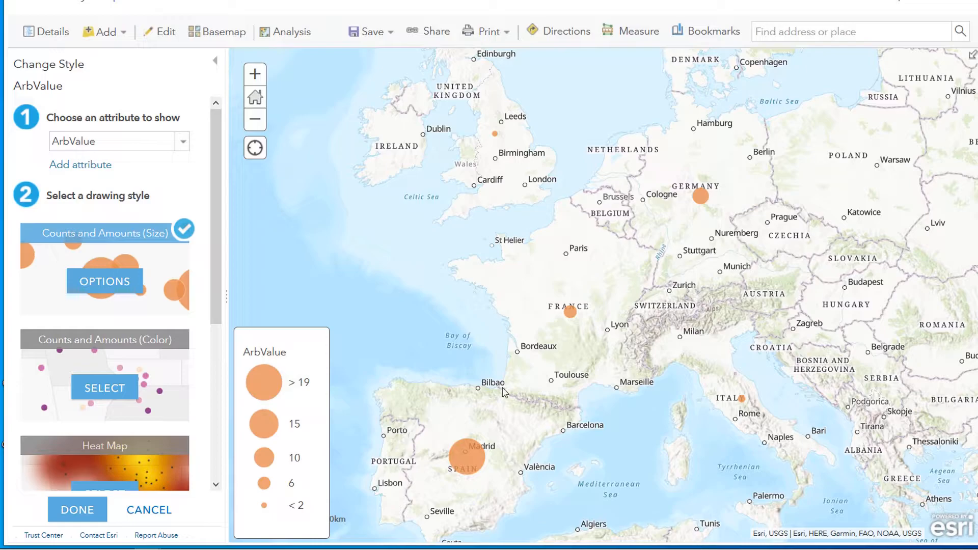
pyautogui.click(166, 511)
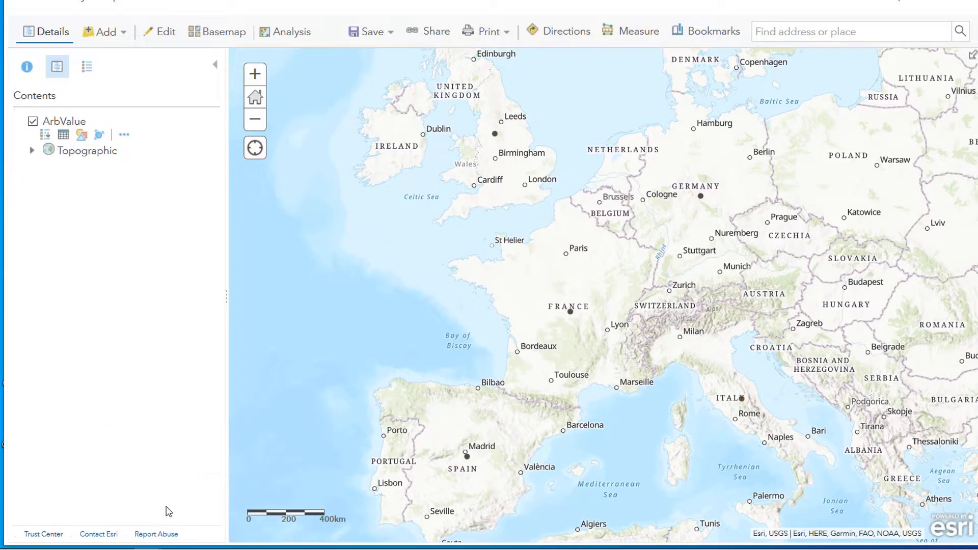
pyautogui.click(64, 136)
# Step: Search ArcGIS Online layers for GADM and add the Administrative Boundaries (GADM) layer by World Wide Fund for Nature
pyautogui.click(123, 34)
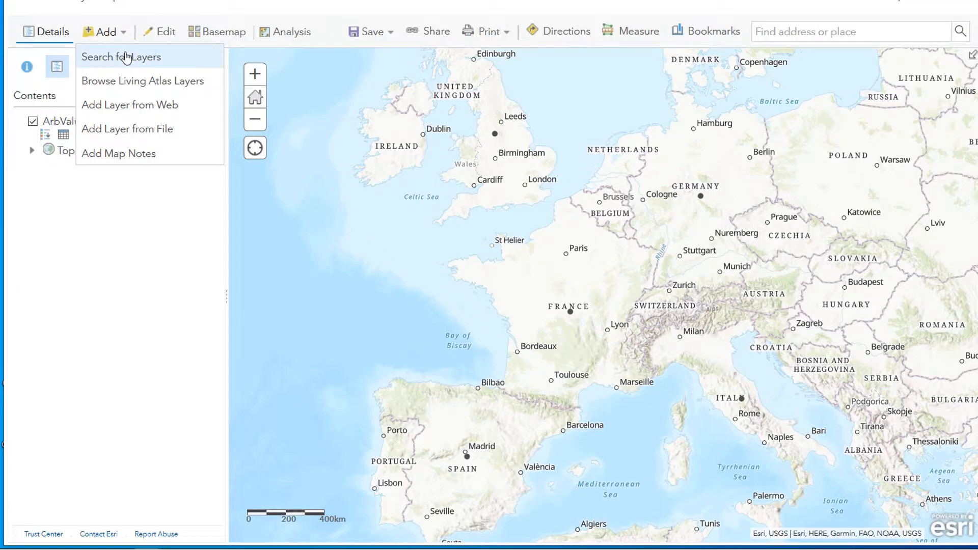
pyautogui.click(126, 58)
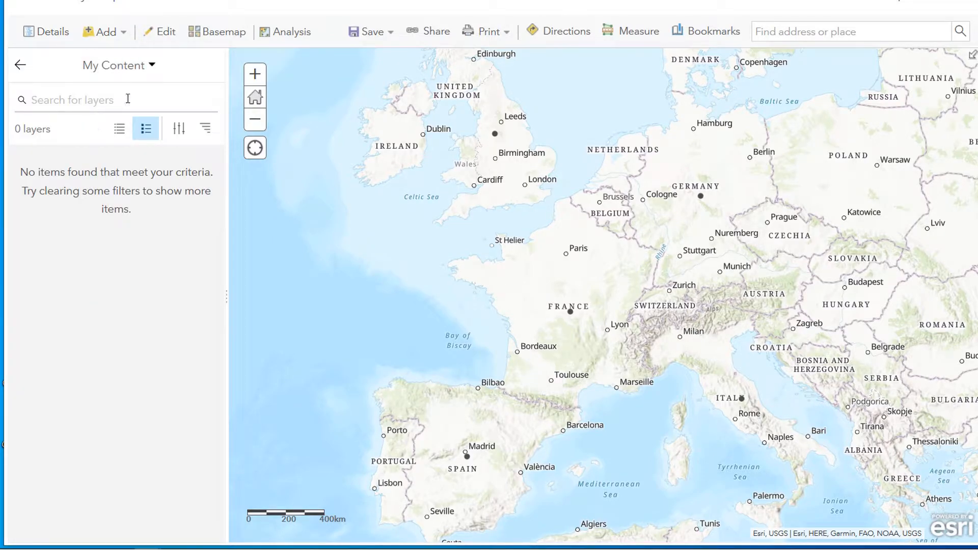
pyautogui.click(152, 67)
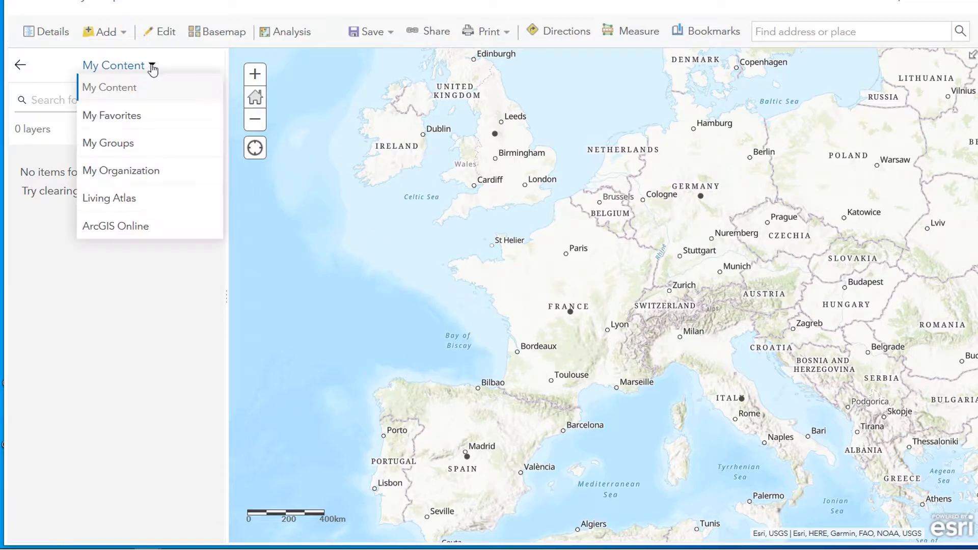
pyautogui.click(141, 226)
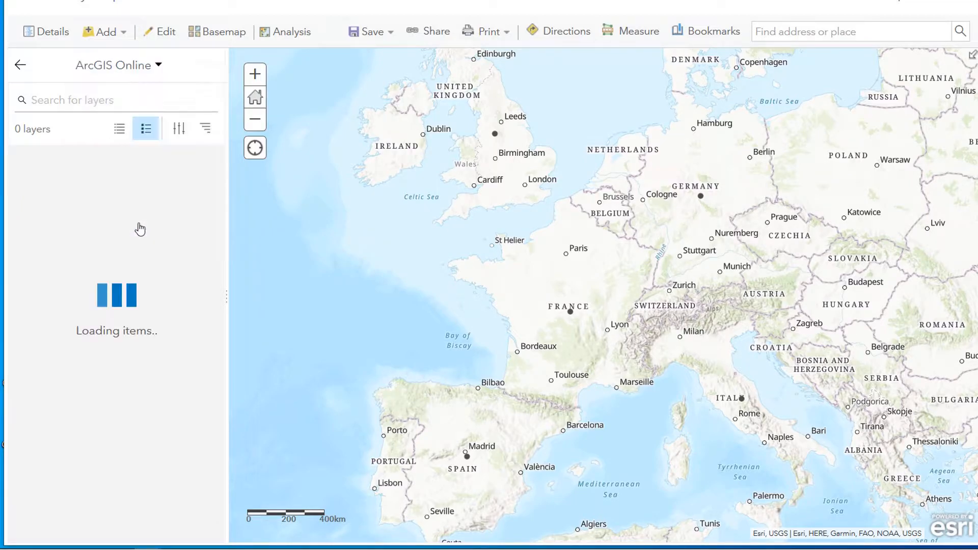
pyautogui.click(83, 101)
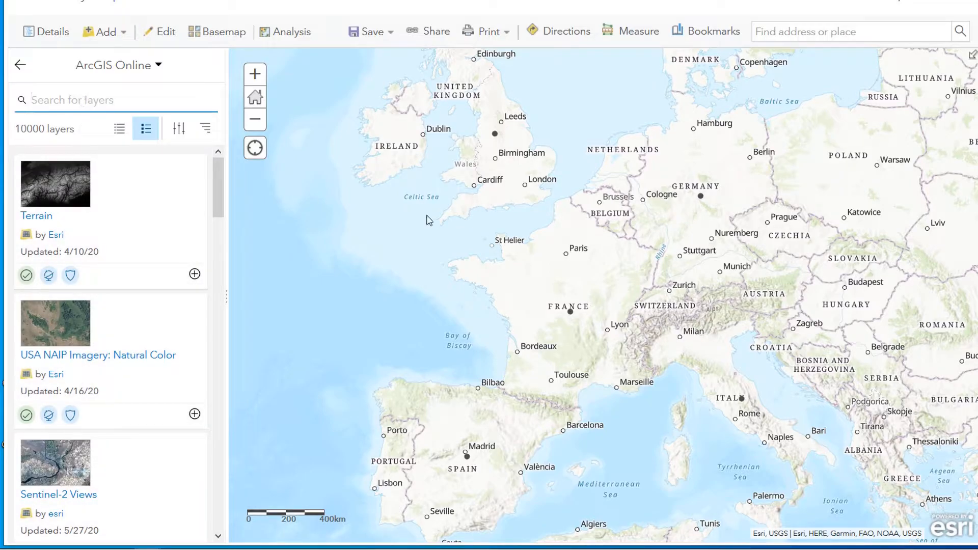
pyautogui.write('GADM')
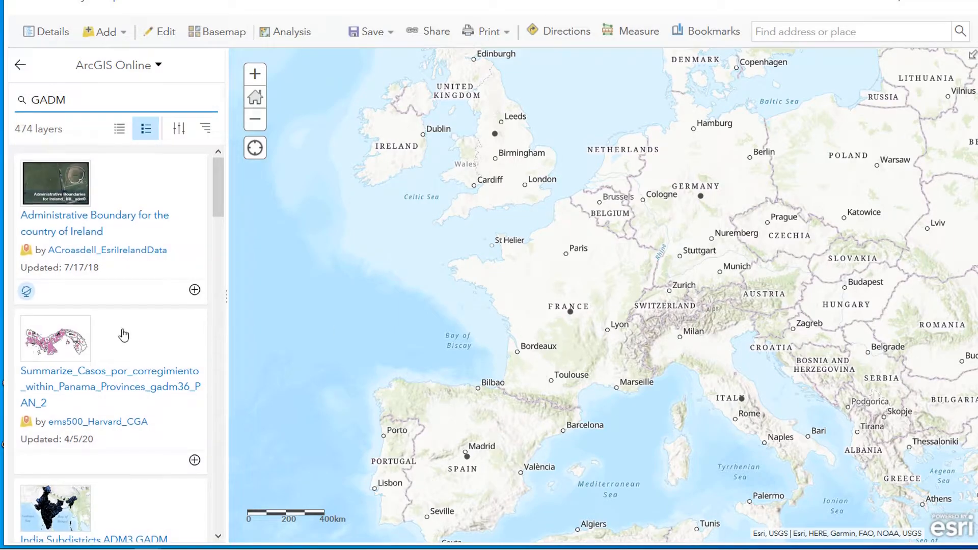
pyautogui.scroll(-10, 124, 335)
pyautogui.scroll(3, 120, 339)
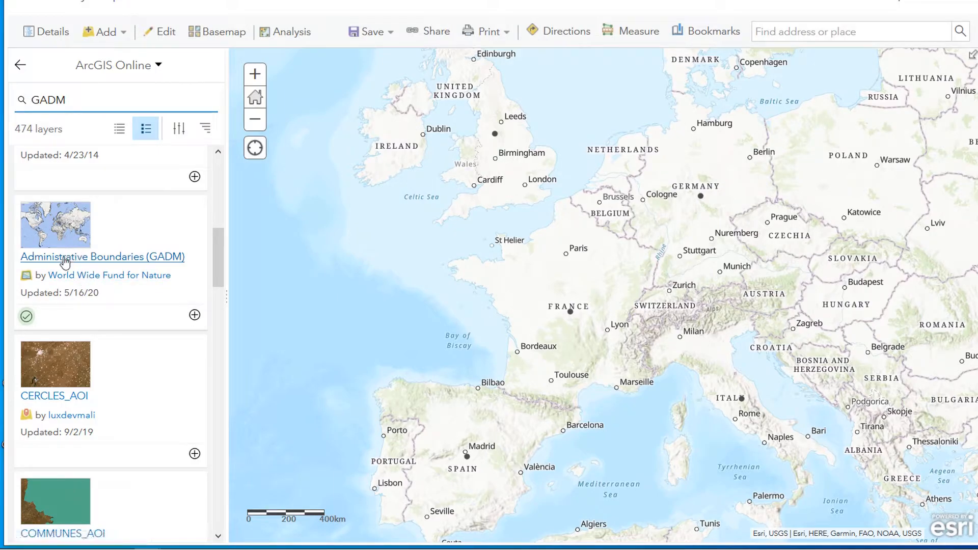
pyautogui.moveTo(27, 318)
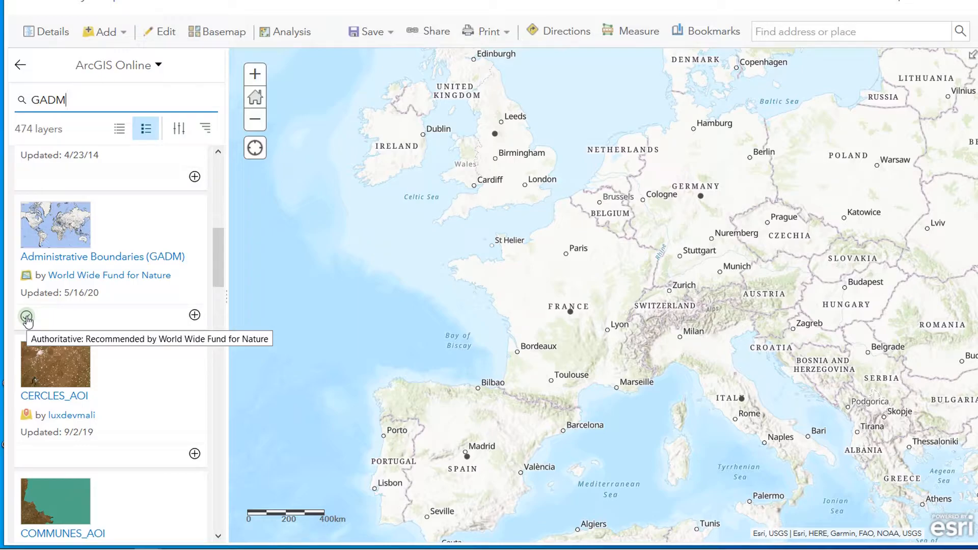
pyautogui.click(194, 314)
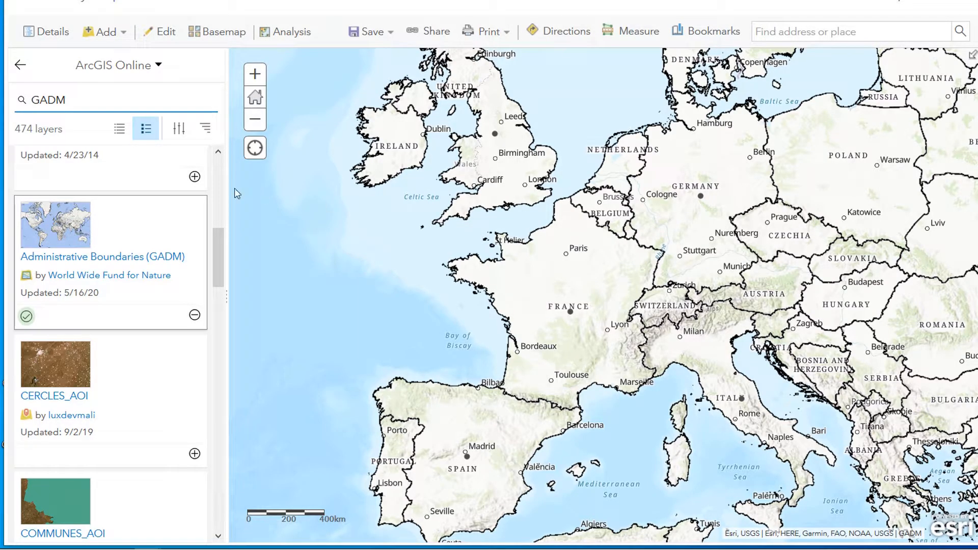
pyautogui.click(19, 65)
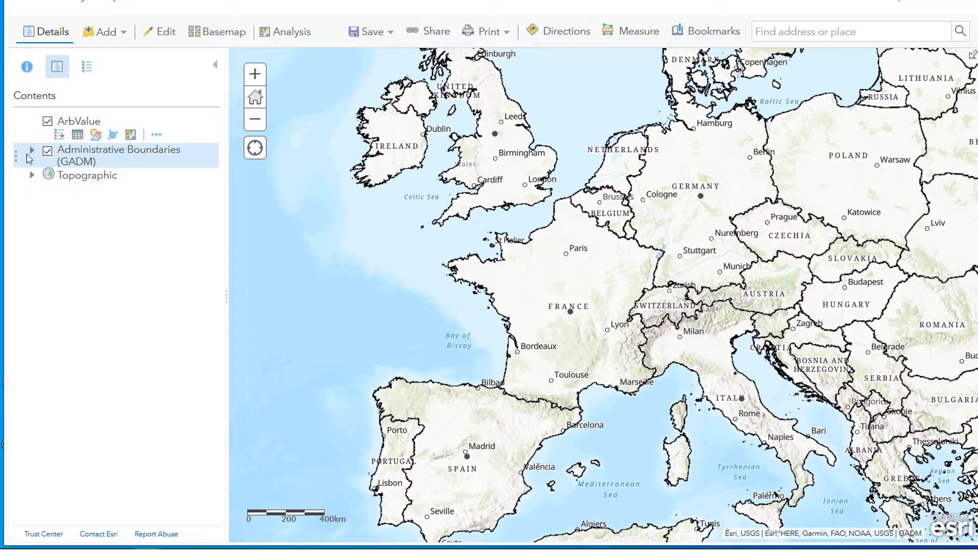
# Step: Expand the Administrative Boundaries (GADM) layer and make a copy of it
pyautogui.click(32, 151)
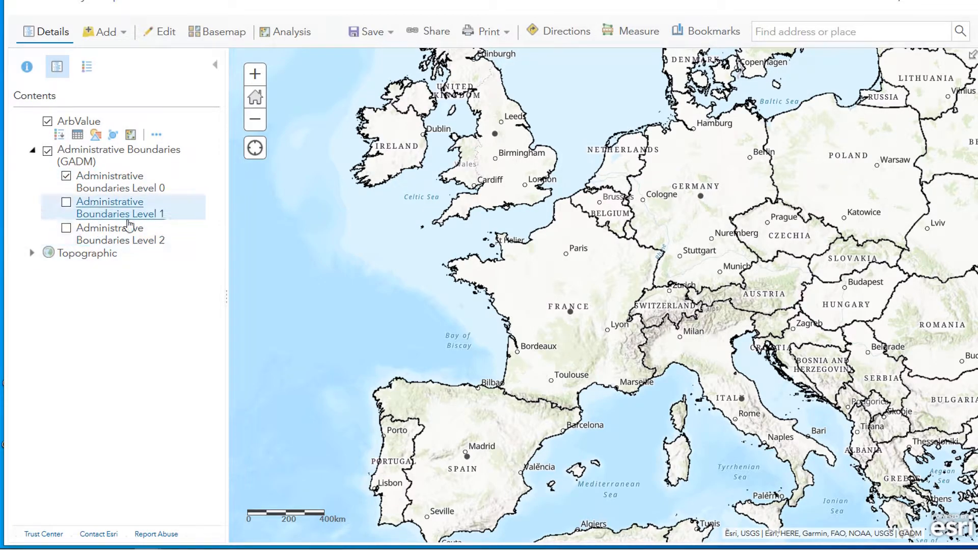
pyautogui.moveTo(579, 254); pyautogui.dragTo(585, 283)
pyautogui.scroll(-3, 585, 283)
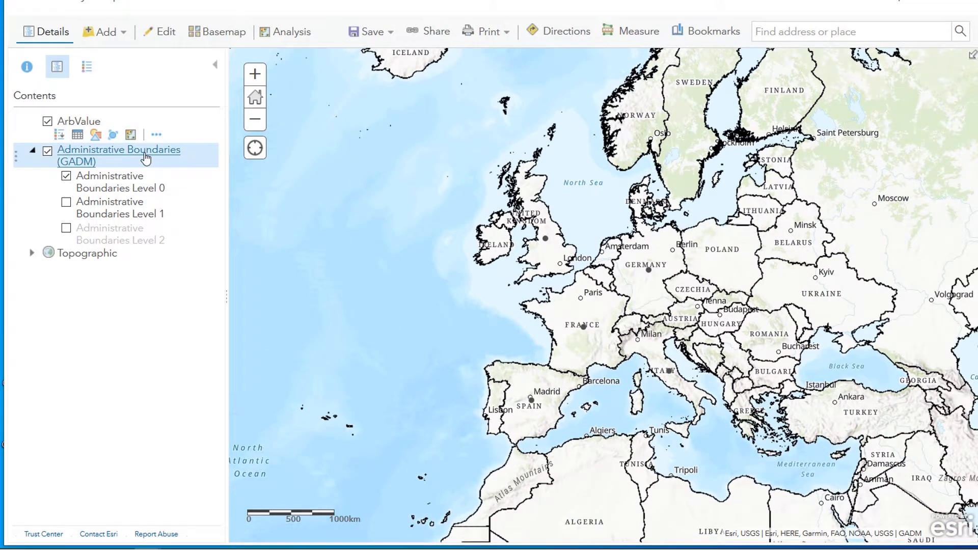
pyautogui.click(96, 159)
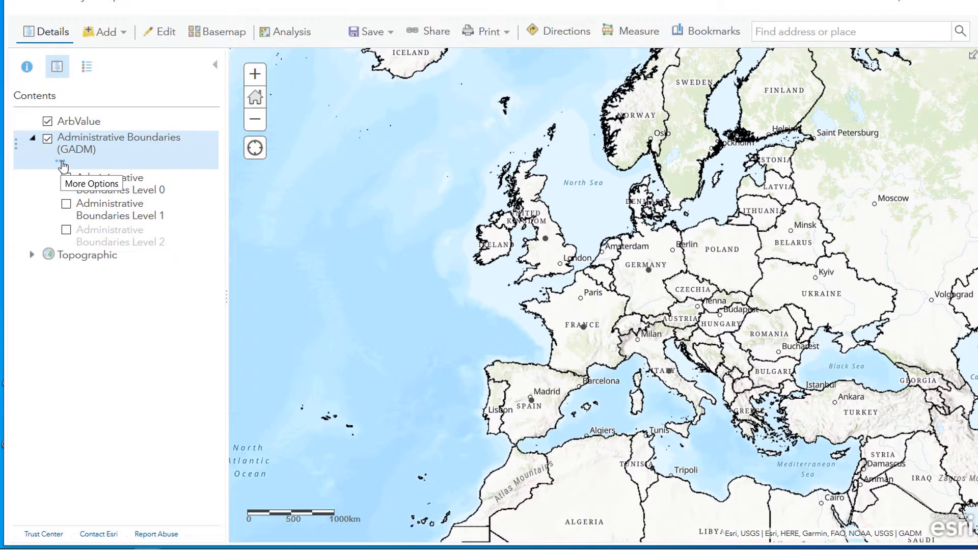
pyautogui.click(61, 163)
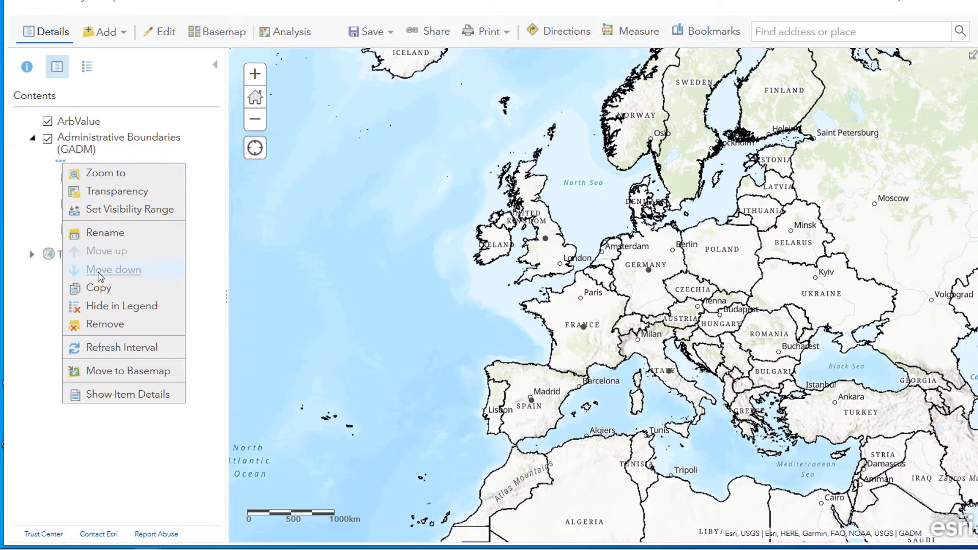
pyautogui.click(99, 289)
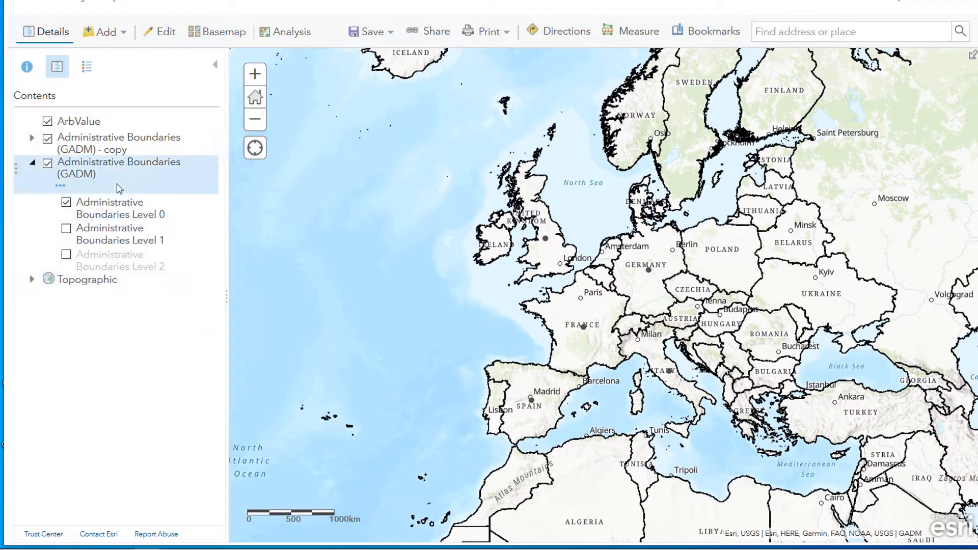
# Step: Save the copied layer as a new item titled Administrative Boundaries (GADM) - copy in the burdezoom folder
pyautogui.click(87, 149)
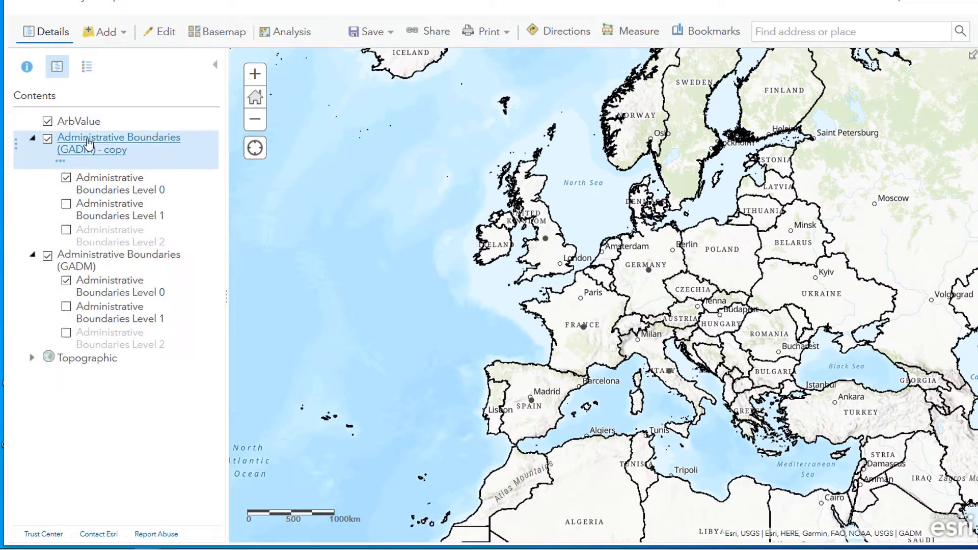
pyautogui.click(61, 163)
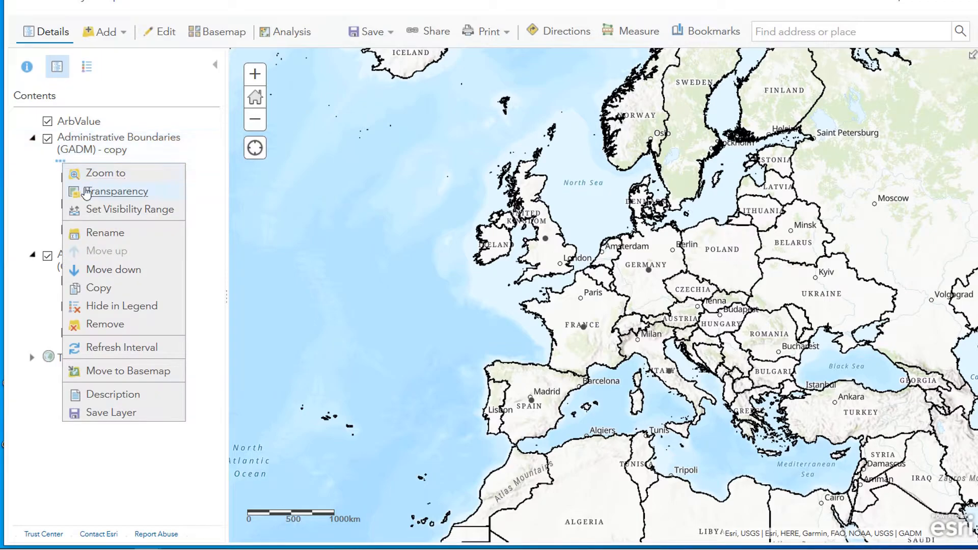
pyautogui.click(109, 413)
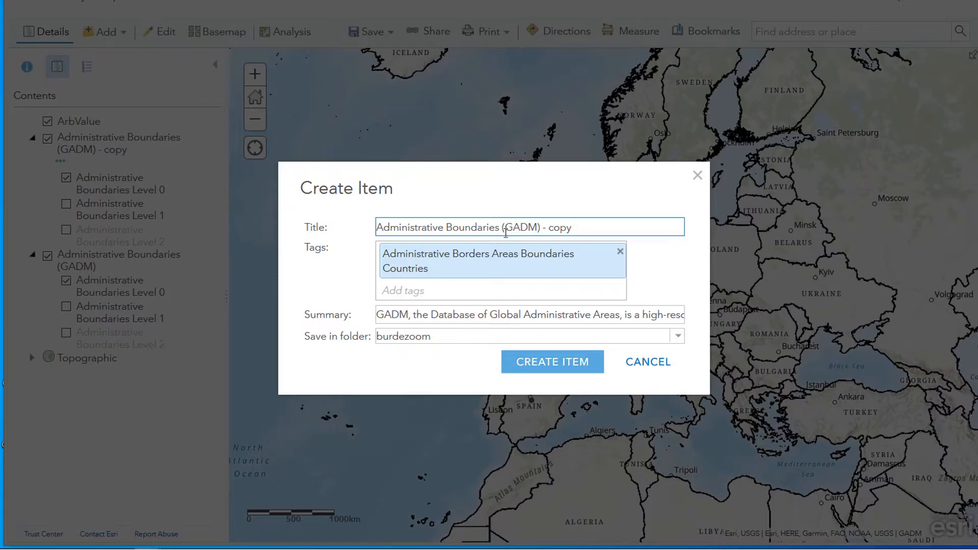
pyautogui.click(555, 370)
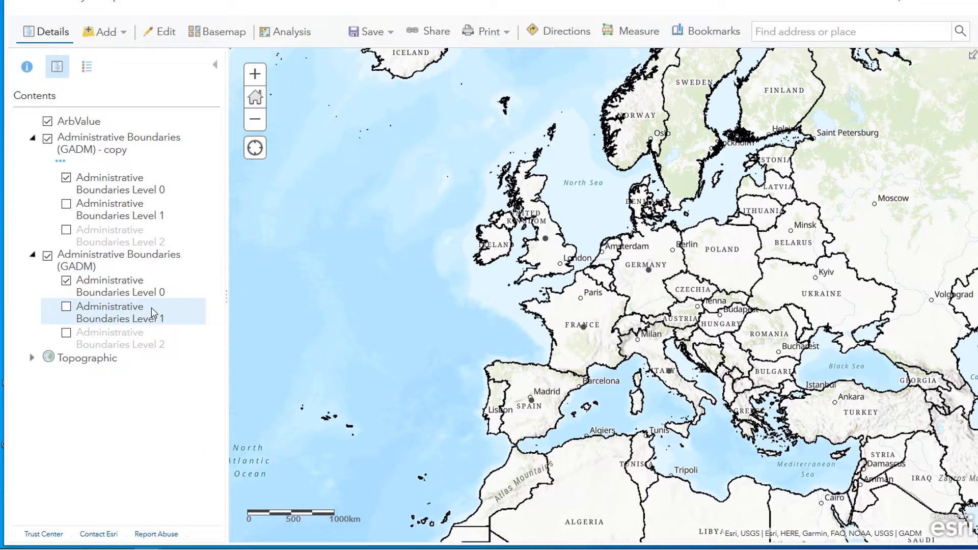
# Step: Remove the original Administrative Boundaries (GADM) layer from the map, keeping only the copy
pyautogui.click(82, 268)
pyautogui.click(61, 265)
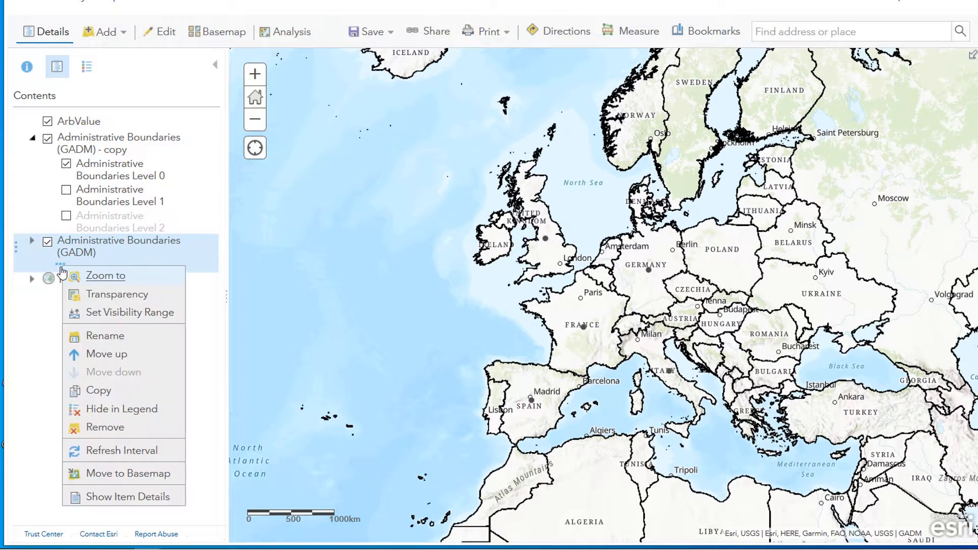
pyautogui.click(95, 430)
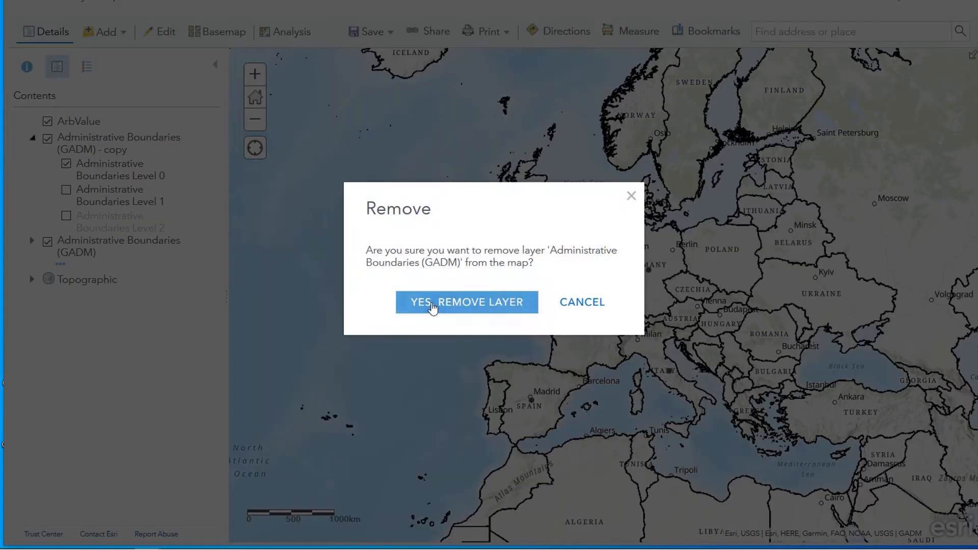
pyautogui.click(424, 309)
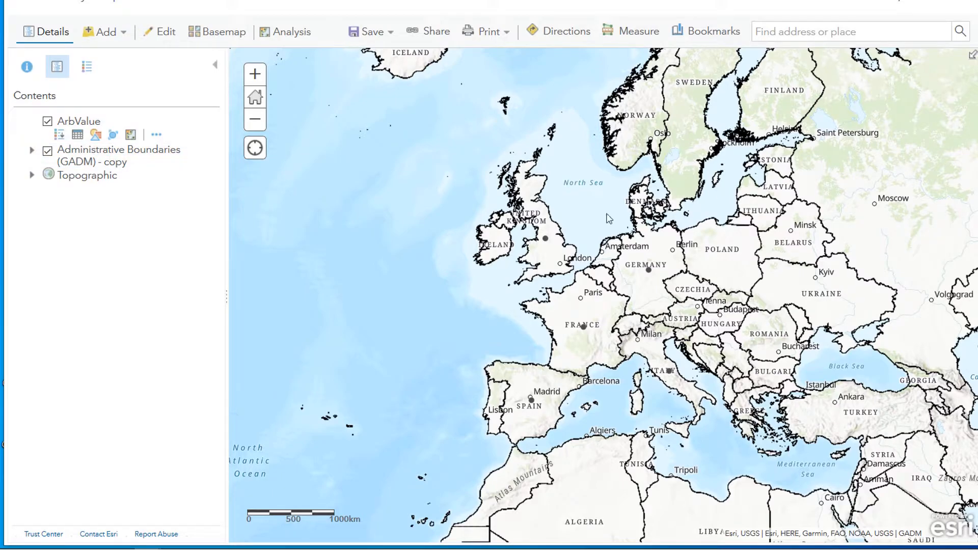
# Step: Expand the copied layer and open the attribute table of Administrative Boundaries Level 0 to examine its columns
pyautogui.click(31, 152)
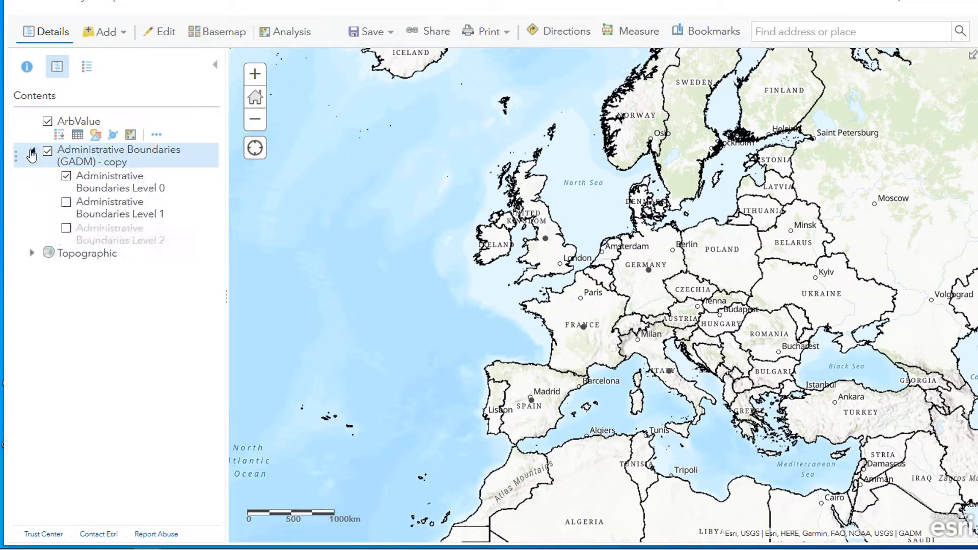
pyautogui.click(113, 182)
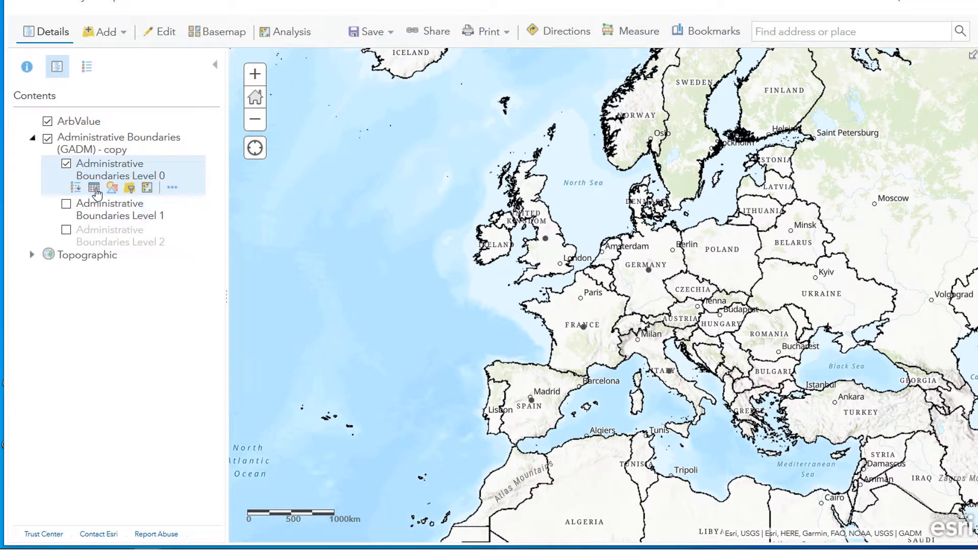
pyautogui.click(95, 189)
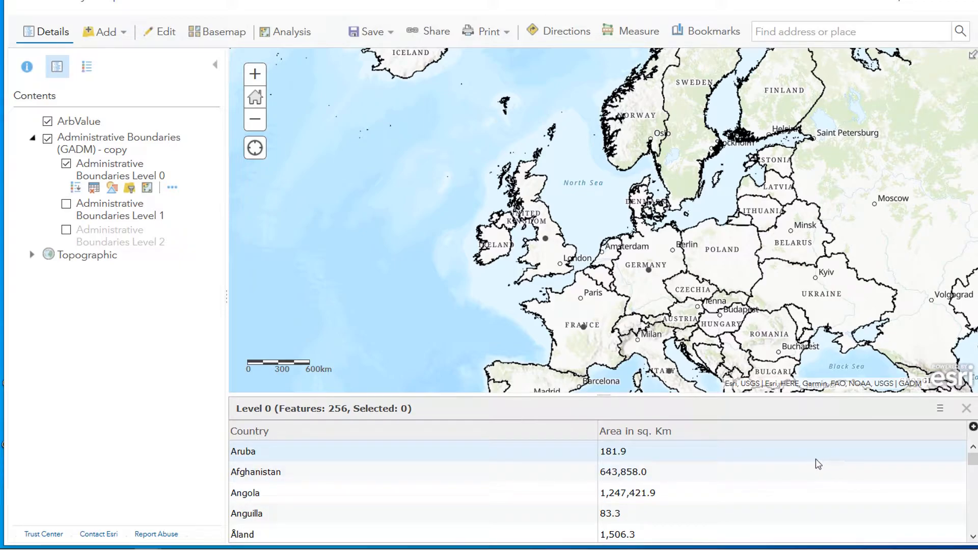
pyautogui.click(940, 409)
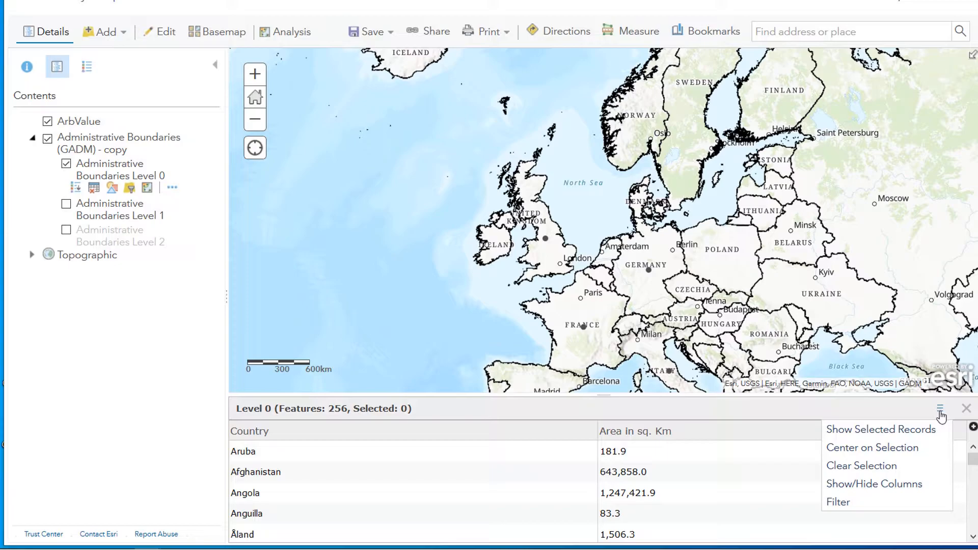
pyautogui.click(874, 485)
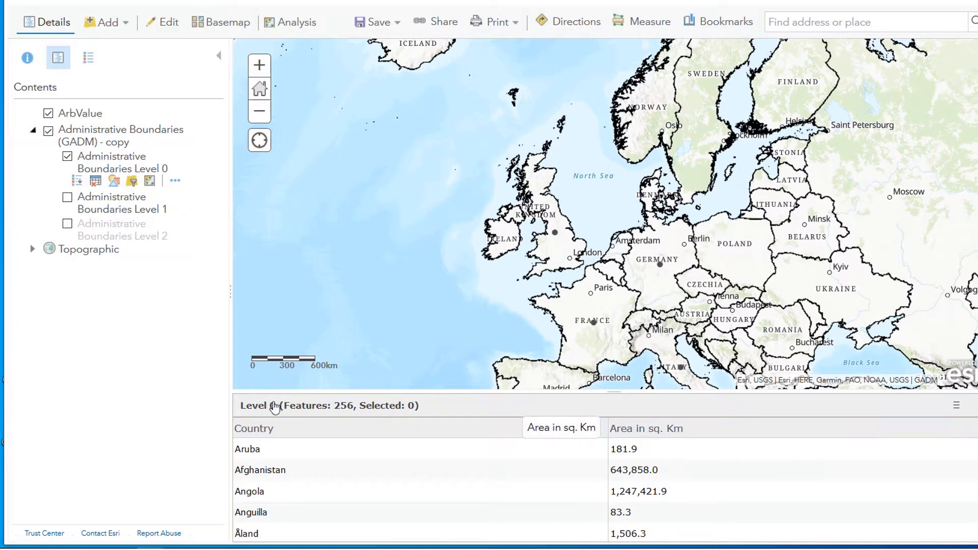
# Step: Inspect the field attributes configured for the Level 0 layer's pop-up
pyautogui.click(175, 182)
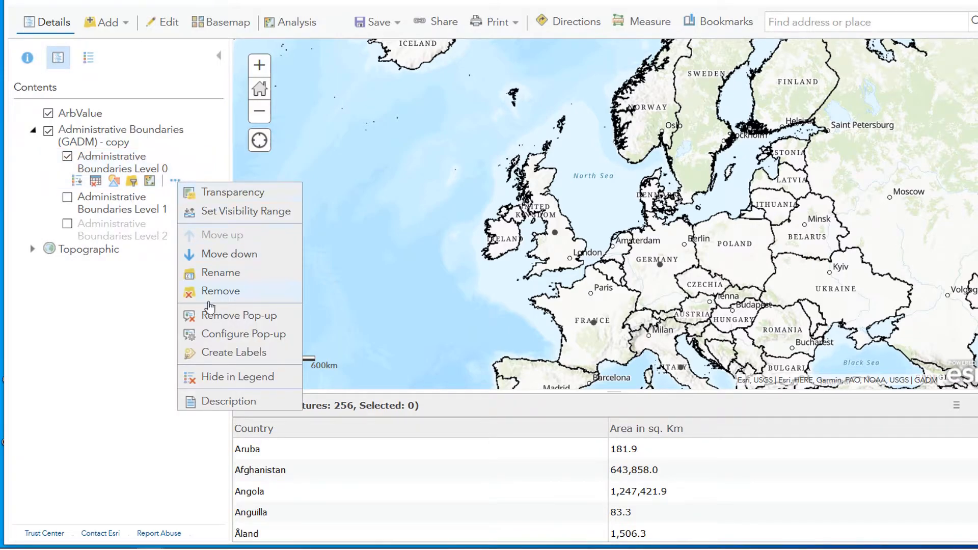
pyautogui.click(221, 336)
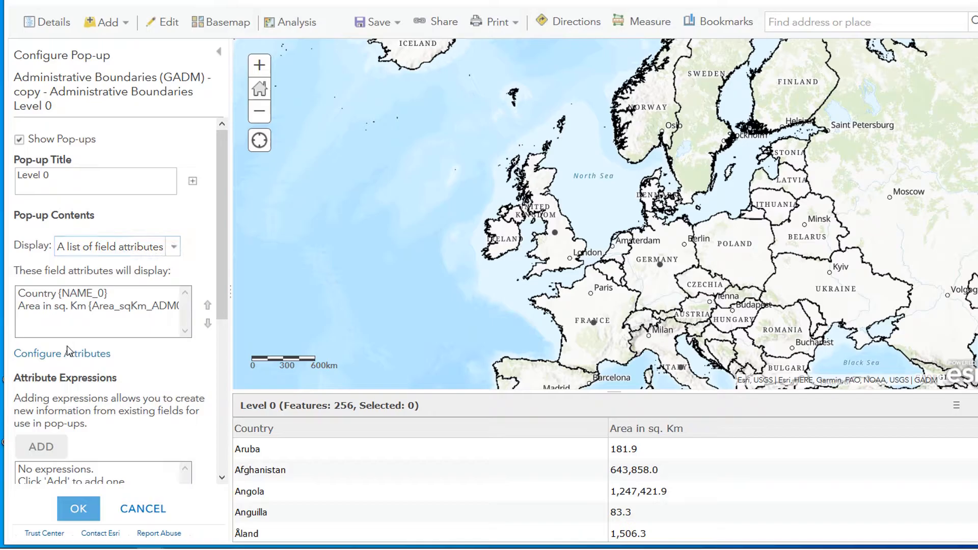
pyautogui.click(58, 358)
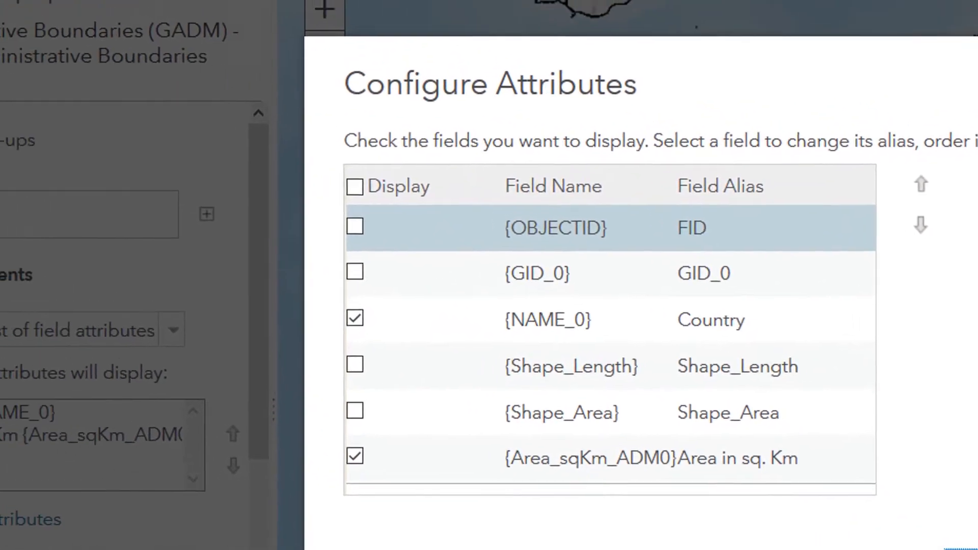
pyautogui.click(719, 509)
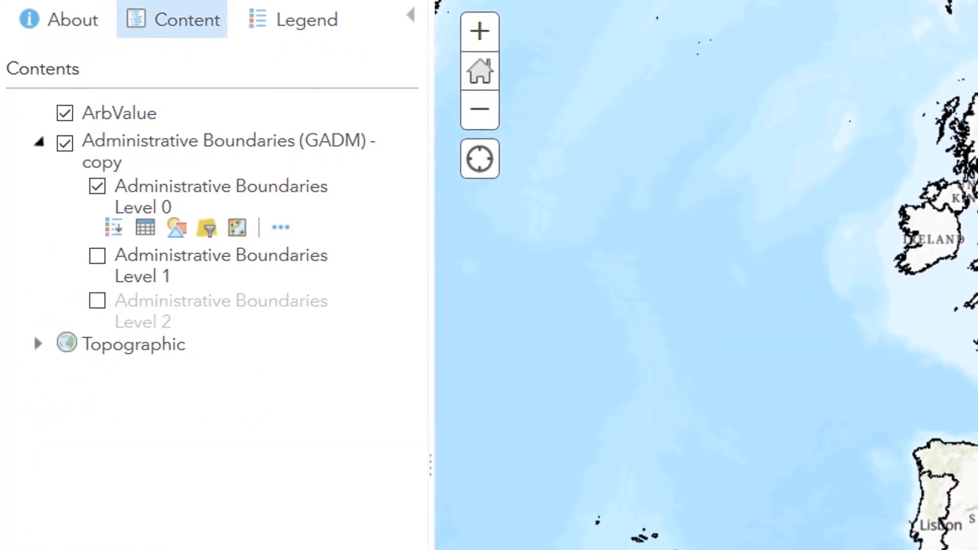
# Step: Open the Join Features analysis tool for the Administrative Boundaries Level 0 layer
pyautogui.moveTo(962, 345); pyautogui.dragTo(977, 477)
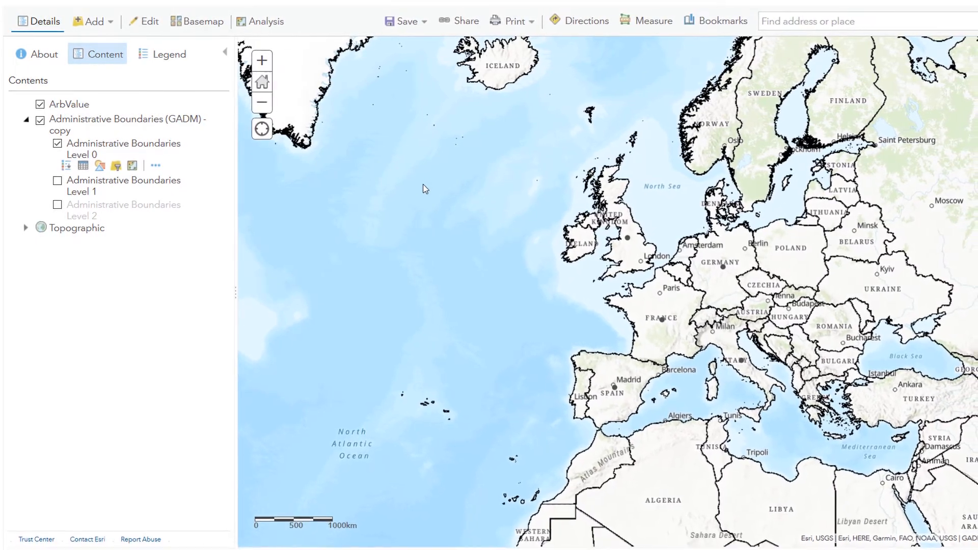
pyautogui.moveTo(431, 185); pyautogui.dragTo(765, 423)
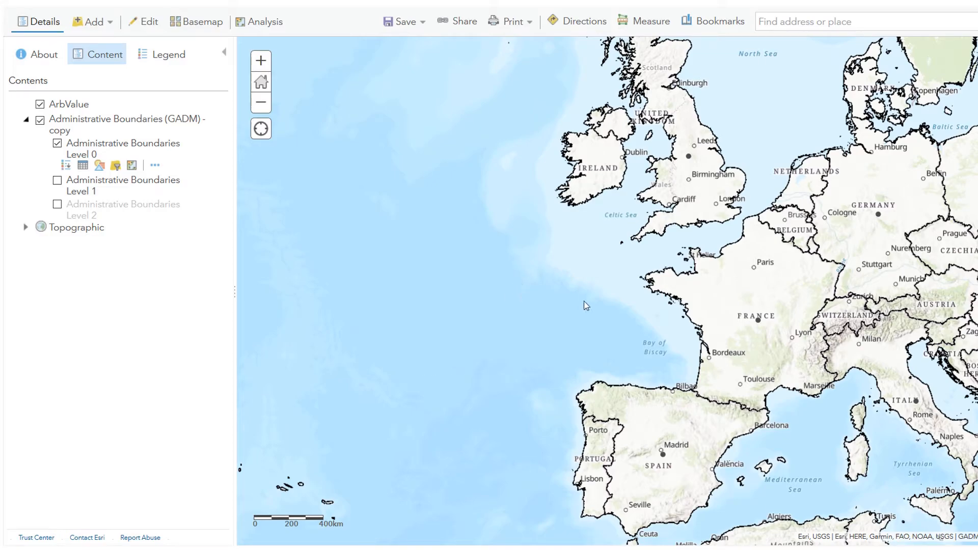
pyautogui.moveTo(598, 281); pyautogui.dragTo(634, 277)
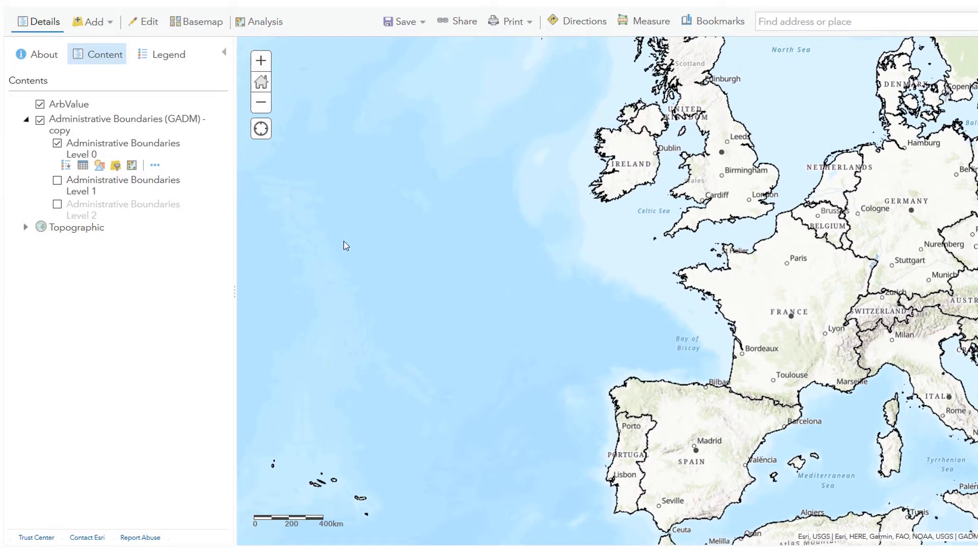
pyautogui.click(132, 166)
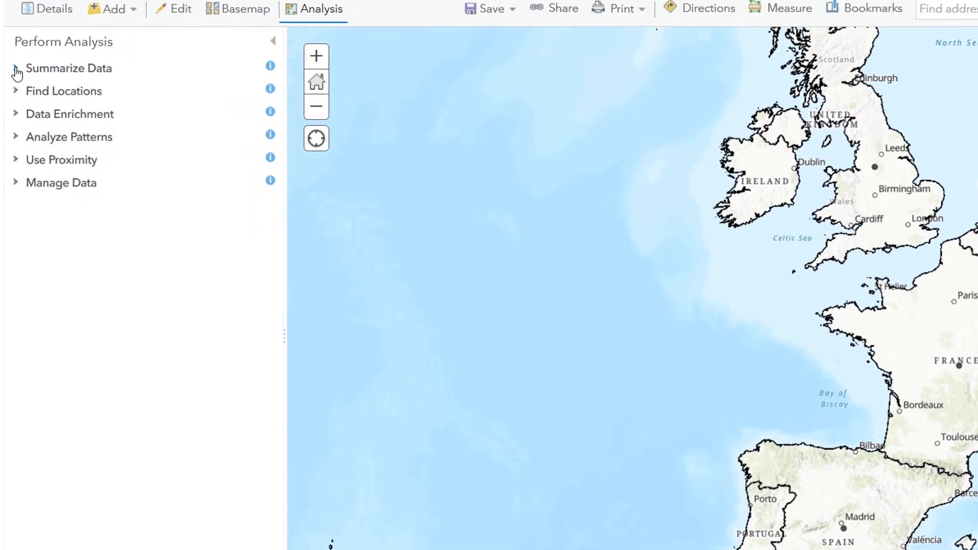
pyautogui.click(16, 70)
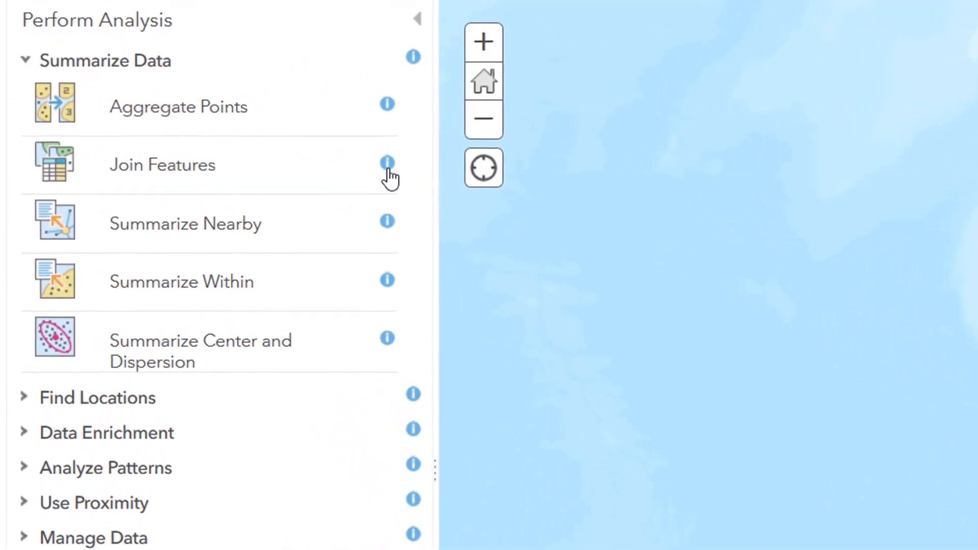
pyautogui.click(377, 162)
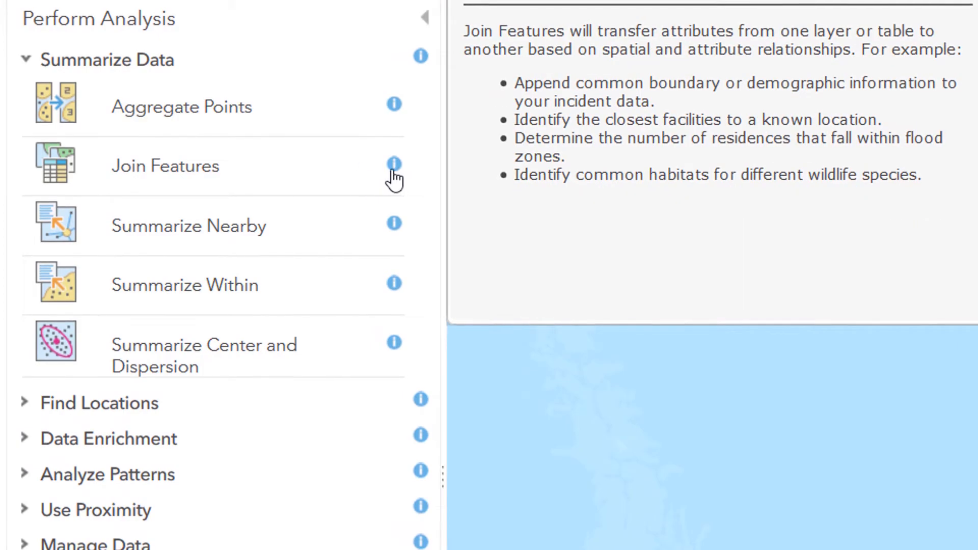
pyautogui.click(157, 173)
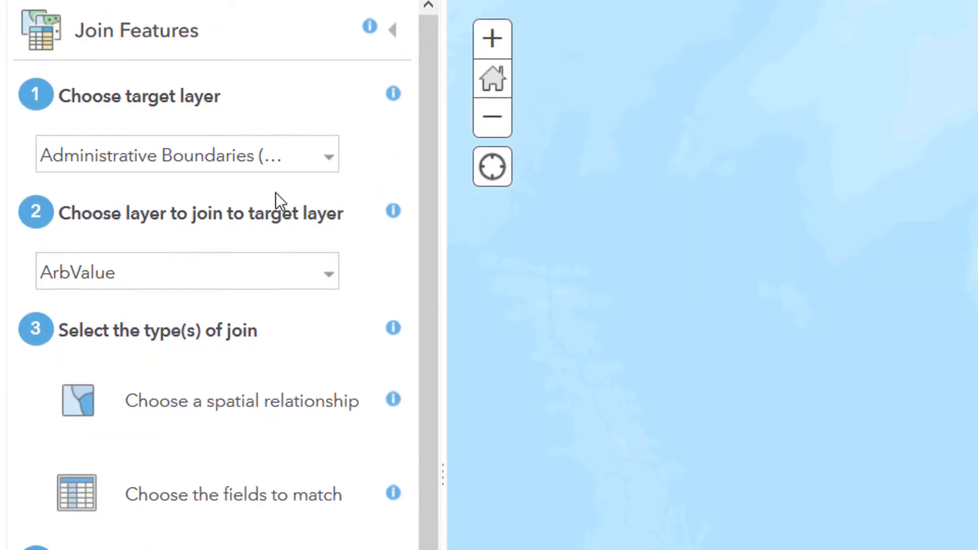
# Step: Set the target layer to Administrative Boundaries (GADM) - copy-Level 0 and the layer to join to ArbValue
pyautogui.click(330, 163)
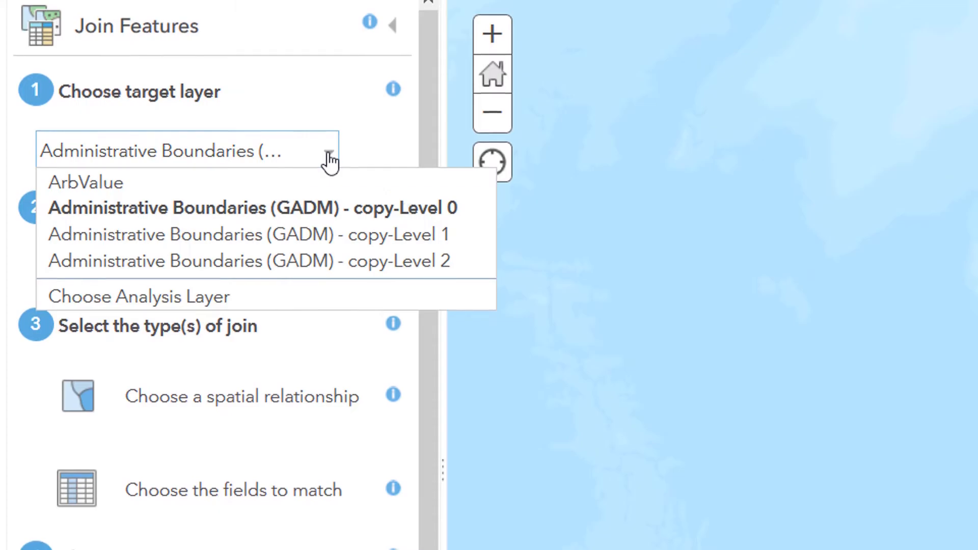
pyautogui.click(331, 207)
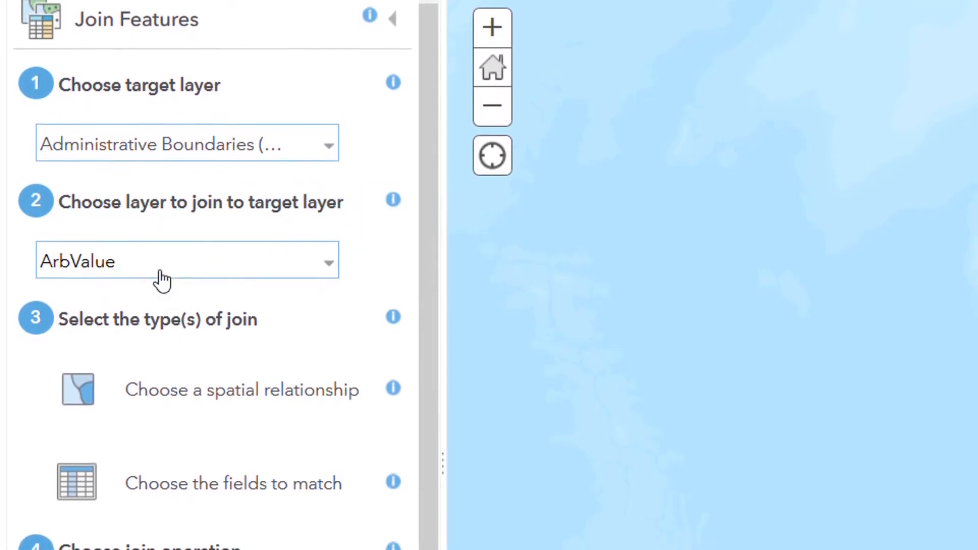
pyautogui.click(331, 269)
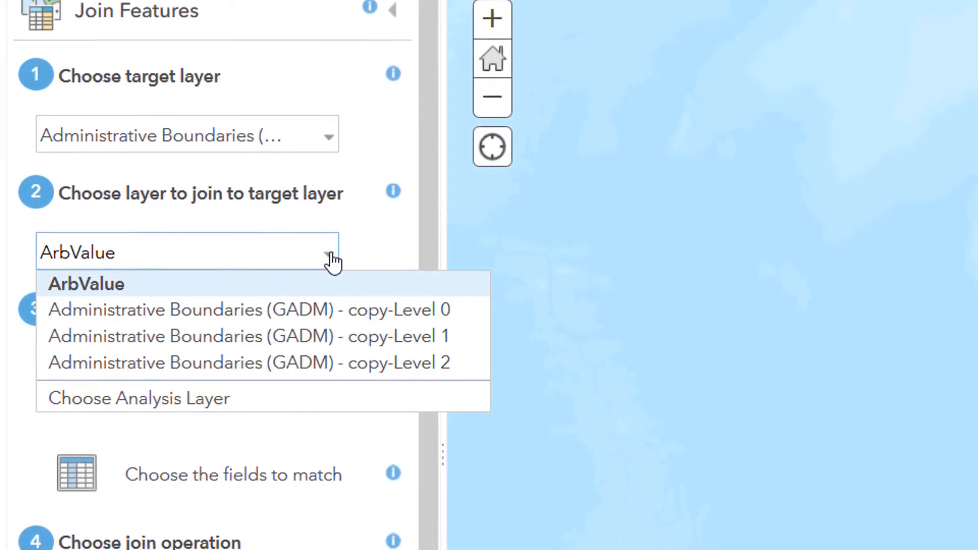
pyautogui.click(176, 277)
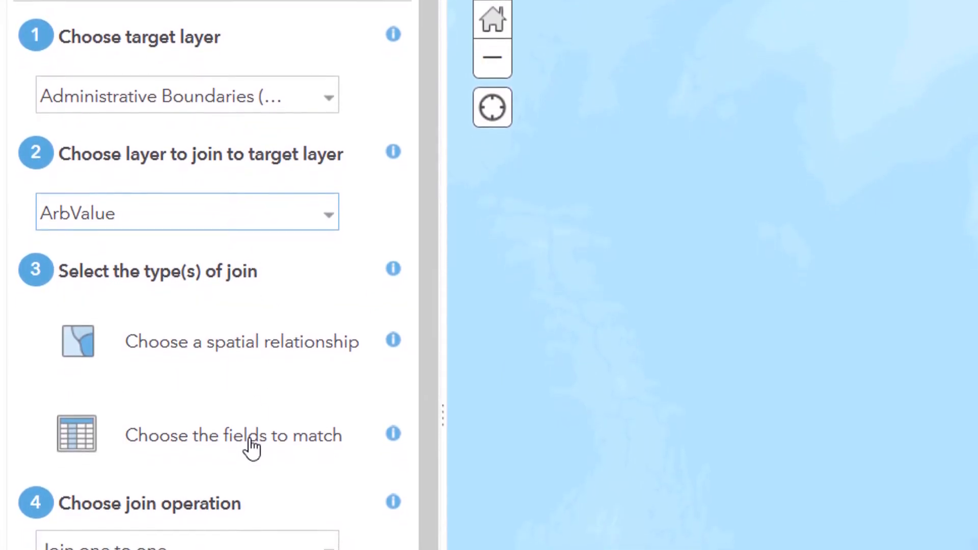
# Step: Choose an attribute join matching the target field NAME_0 to the join field Country
pyautogui.click(251, 450)
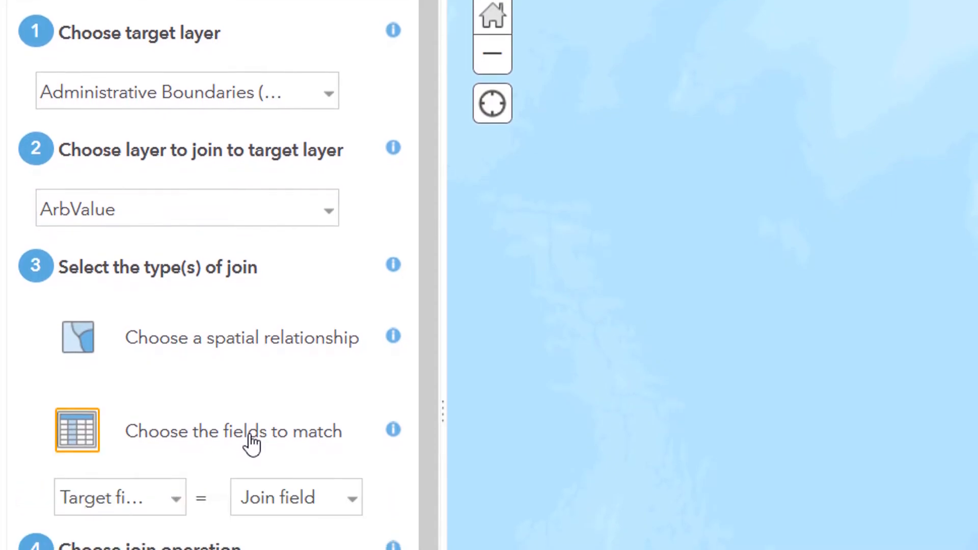
pyautogui.click(174, 500)
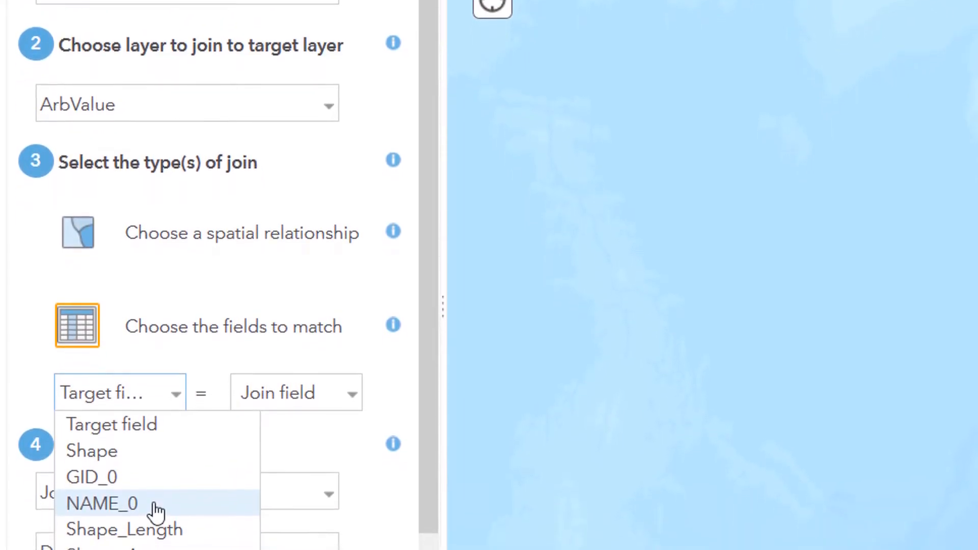
pyautogui.click(156, 515)
pyautogui.click(350, 381)
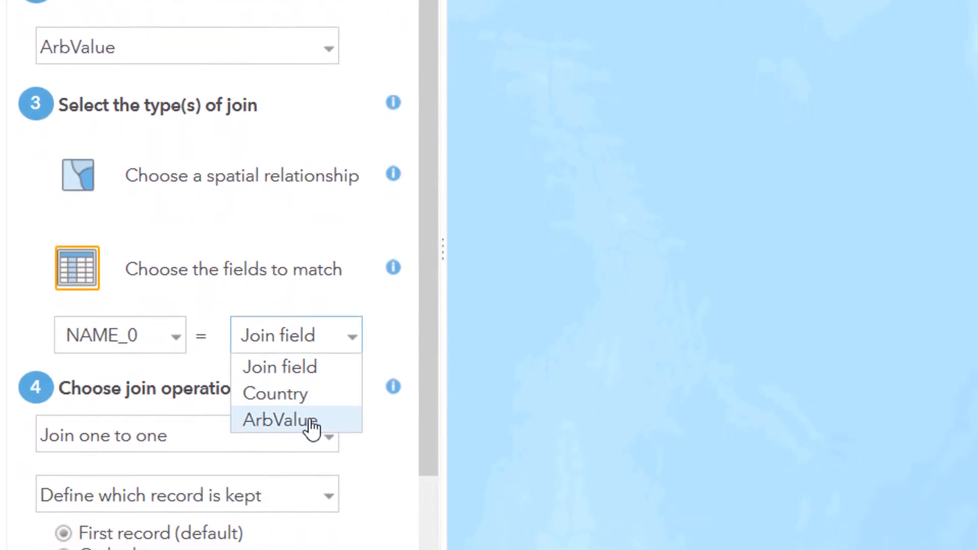
pyautogui.click(311, 374)
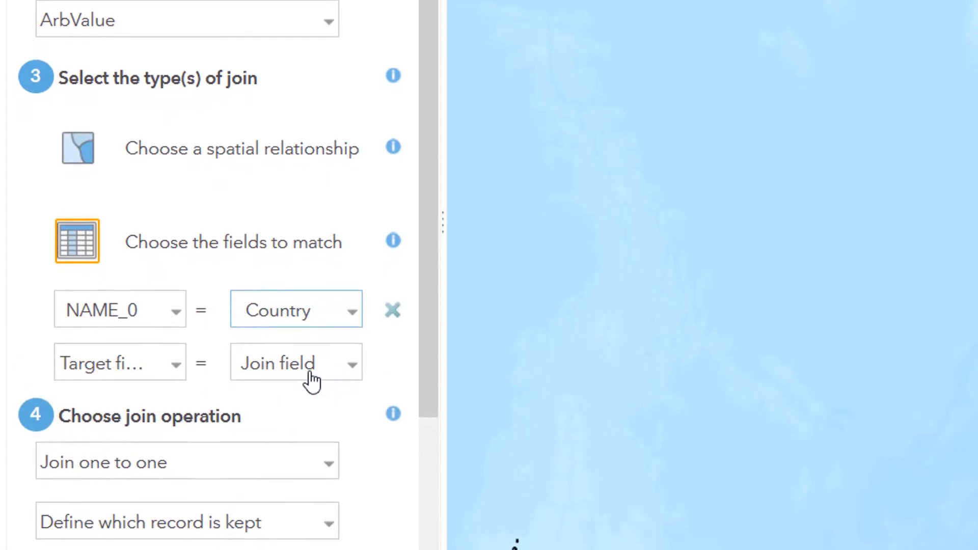
# Step: Name the result layer attributeJoin, saved in burdezoom, and run the join analysis
pyautogui.scroll(-2, 428, 398)
pyautogui.scroll(-3, 427, 397)
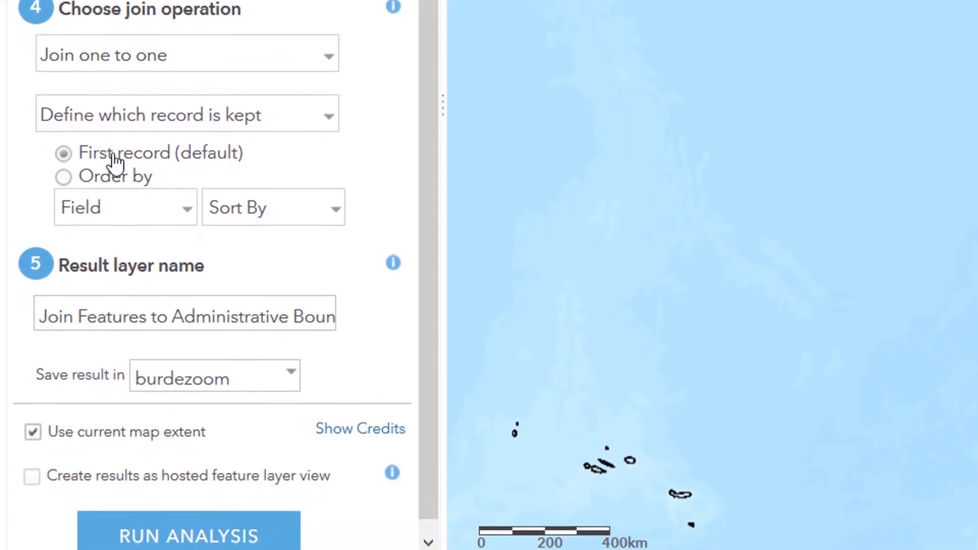
pyautogui.click(123, 307)
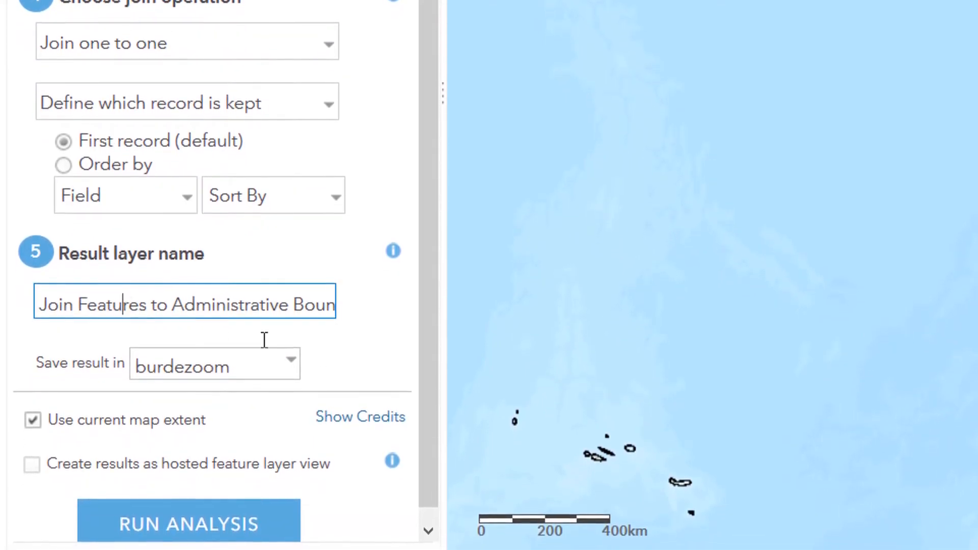
pyautogui.hotkey('ctrl', 'a')
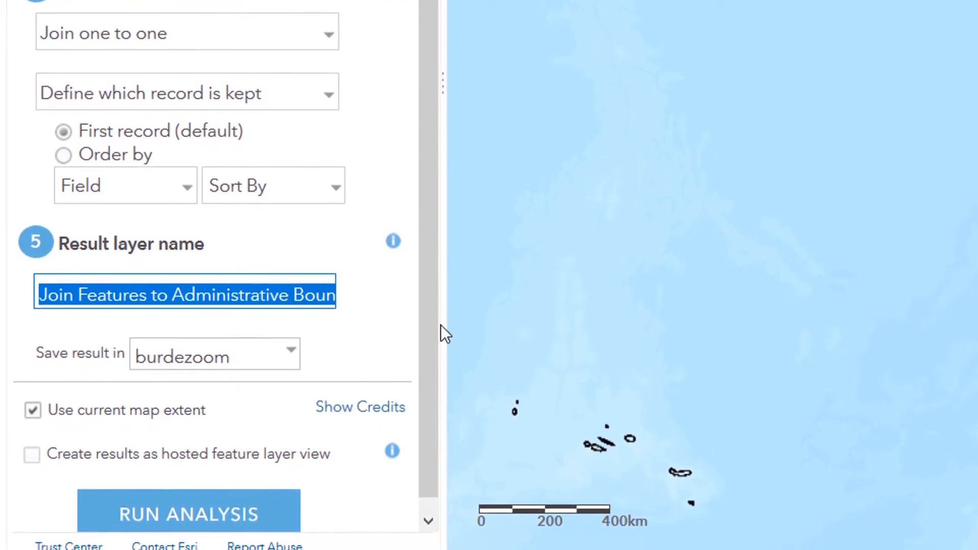
pyautogui.press('BackSpace')
pyautogui.write('attribute')
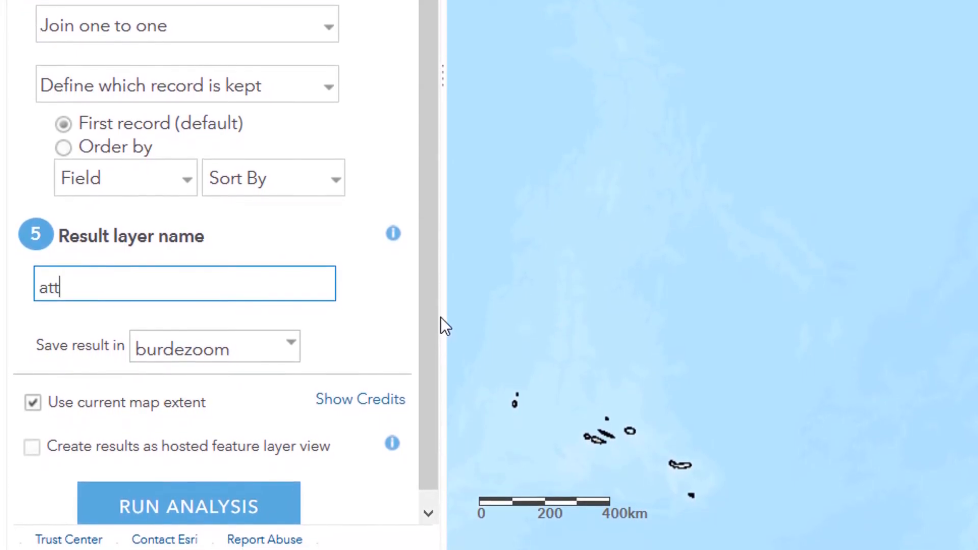
pyautogui.write('Join')
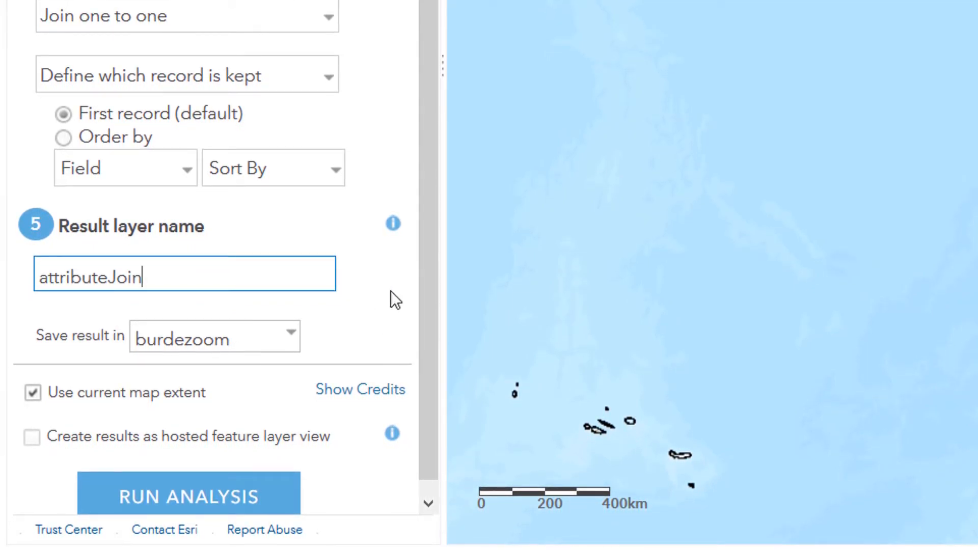
pyautogui.moveTo(435, 263); pyautogui.dragTo(430, 333)
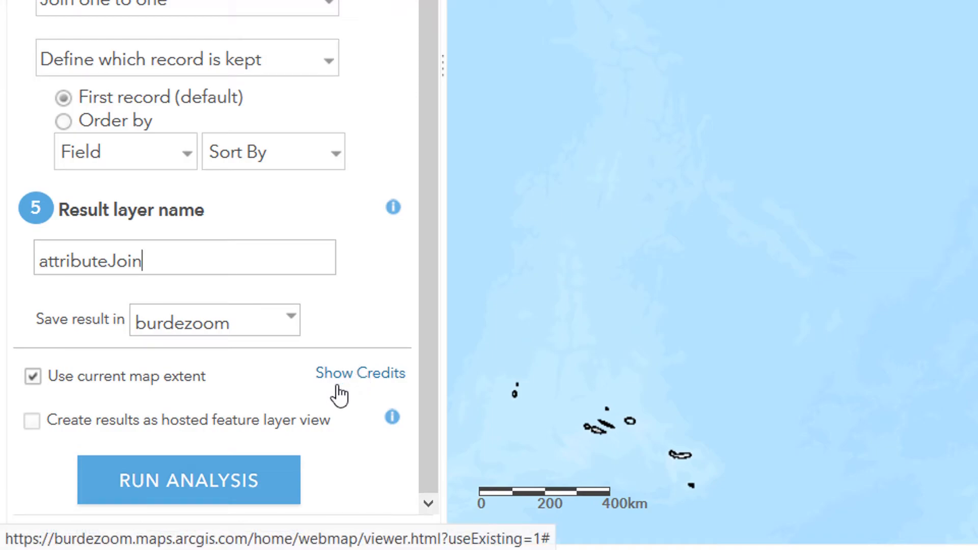
pyautogui.click(183, 481)
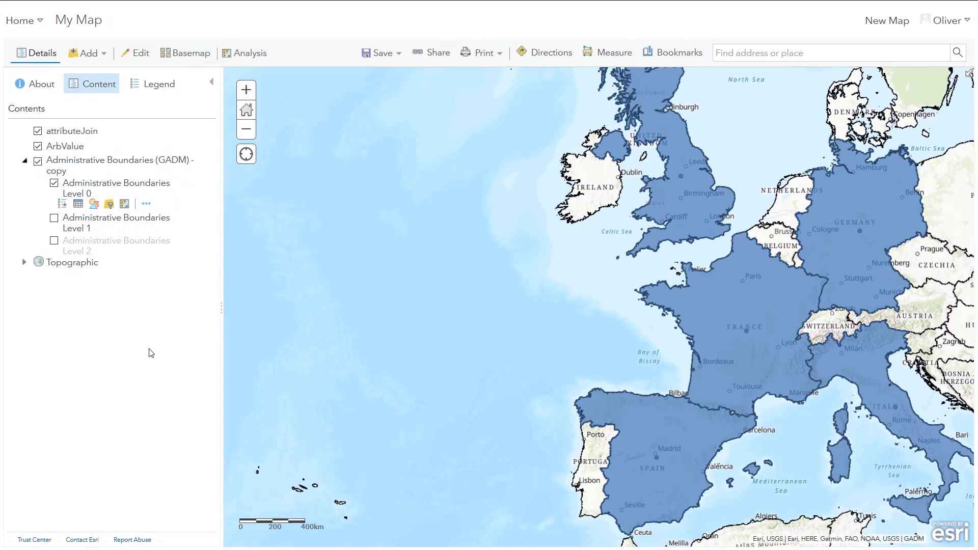
pyautogui.moveTo(503, 279); pyautogui.dragTo(389, 298)
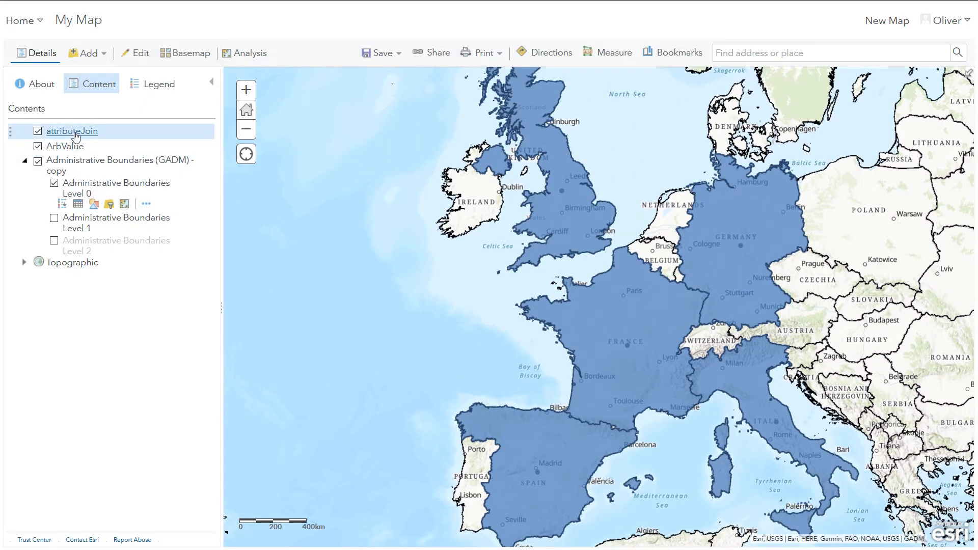
# Step: Open the attributeJoin layer's attribute table to check the joined ArbValue field, then close it
pyautogui.click(76, 134)
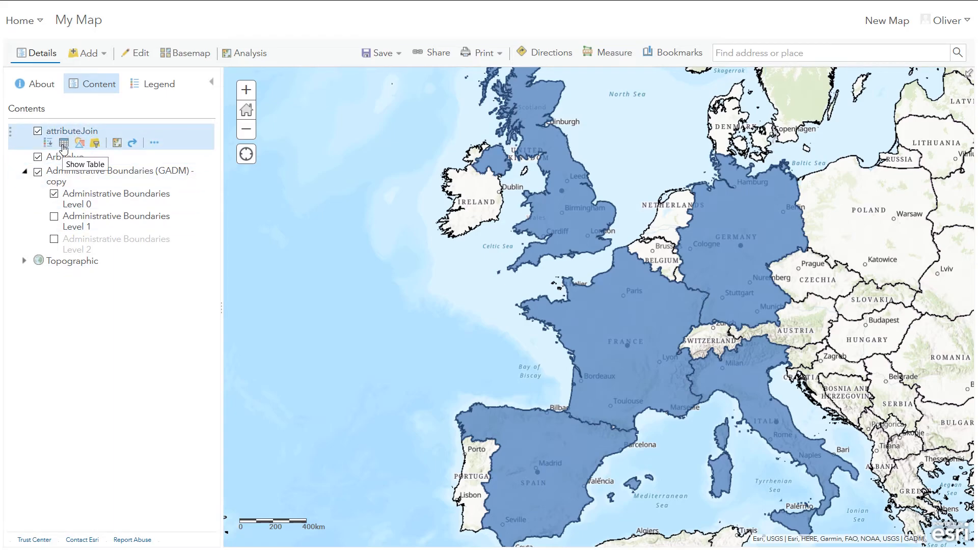
pyautogui.click(63, 144)
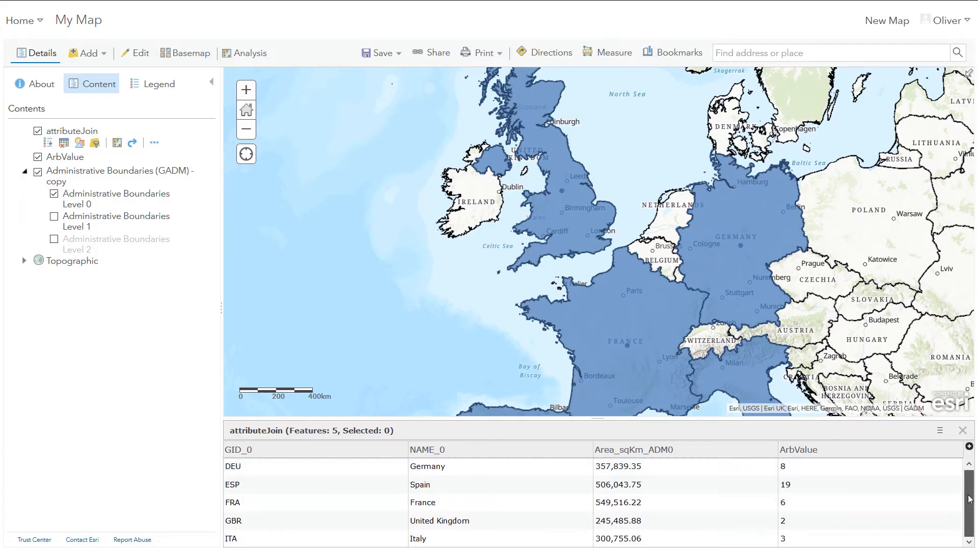
pyautogui.moveTo(973, 504); pyautogui.dragTo(973, 526)
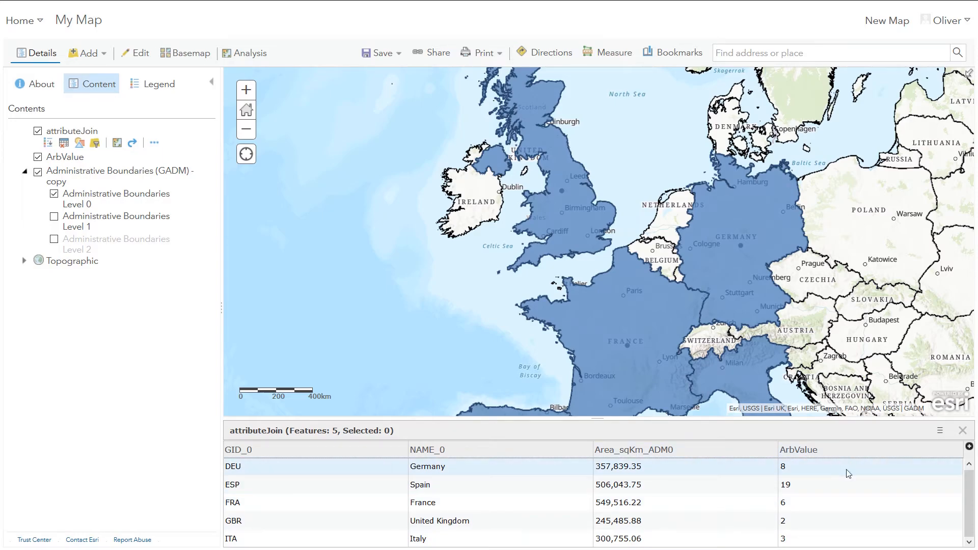
pyautogui.click(962, 432)
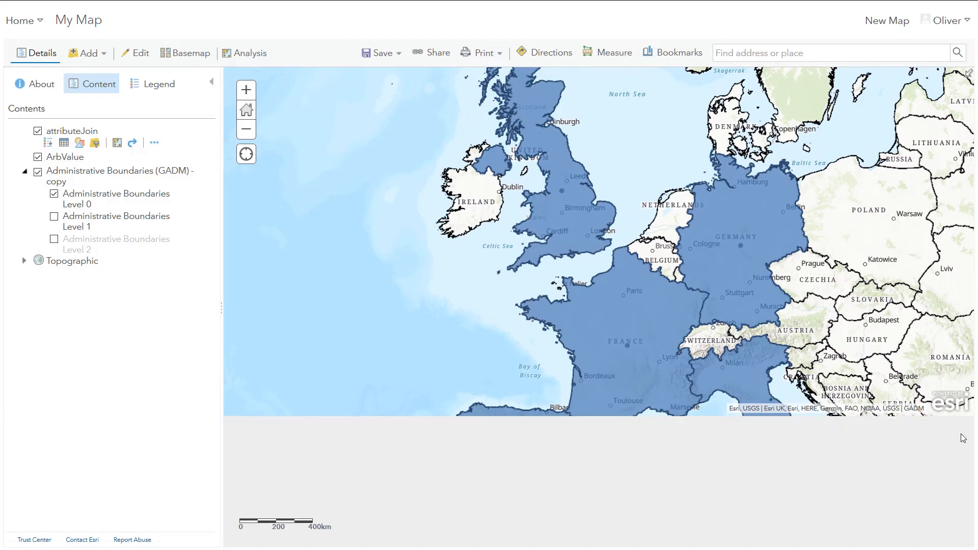
# Step: Hide the Administrative Boundaries layer and style attributeJoin by ArbValue using the Counts and Amounts (Color) drawing style
pyautogui.click(39, 172)
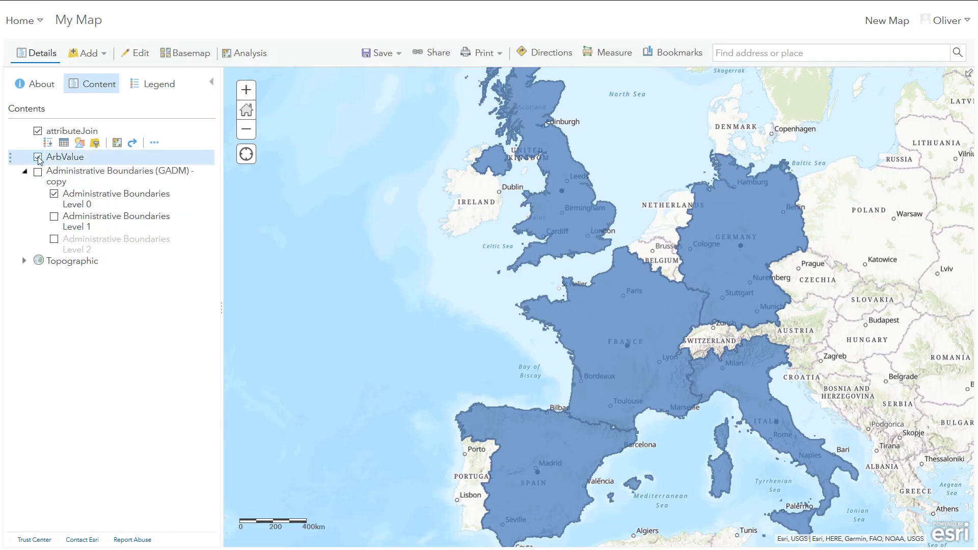
pyautogui.click(79, 144)
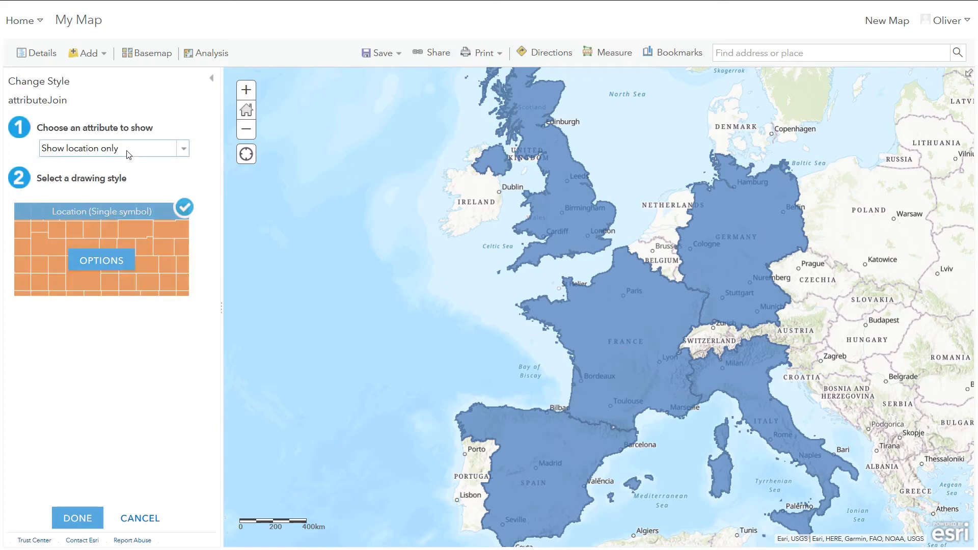
pyautogui.click(183, 151)
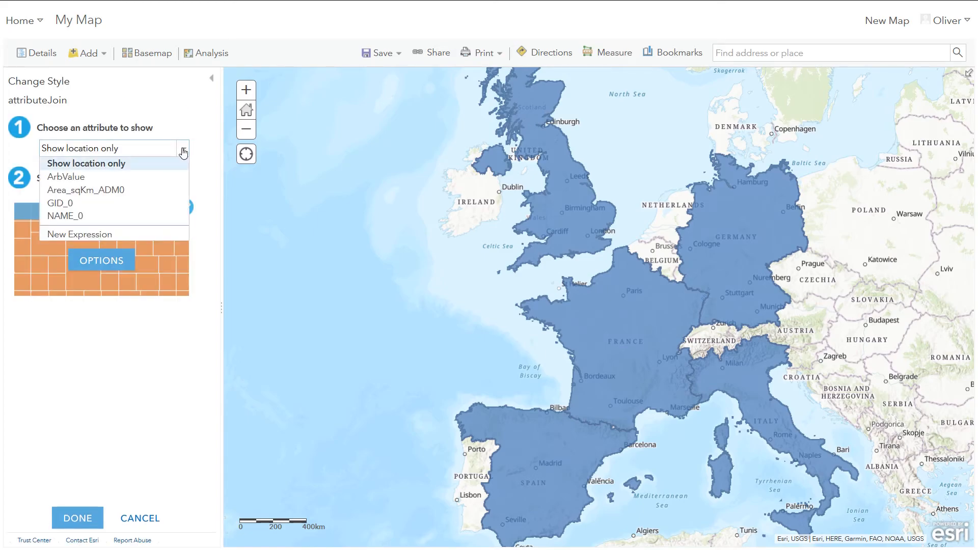
pyautogui.click(126, 179)
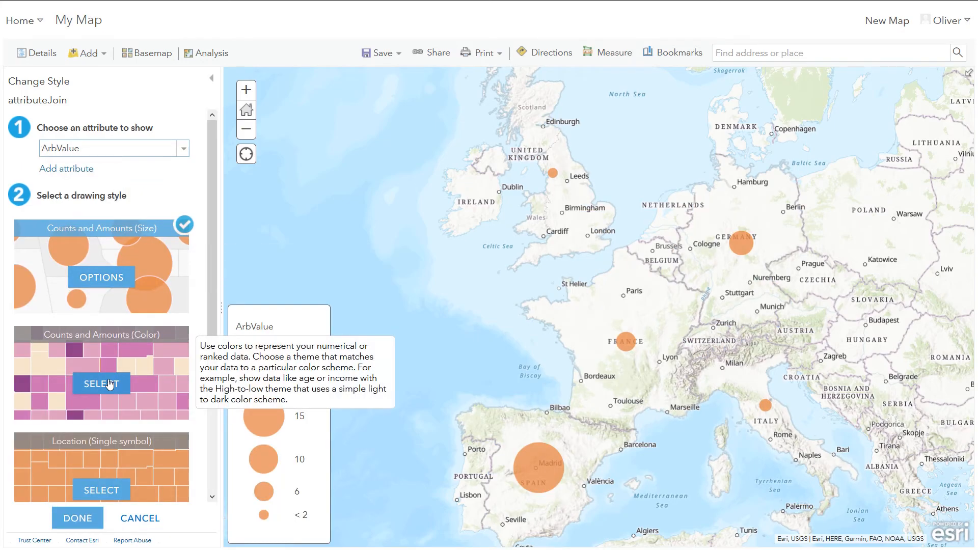
pyautogui.click(101, 384)
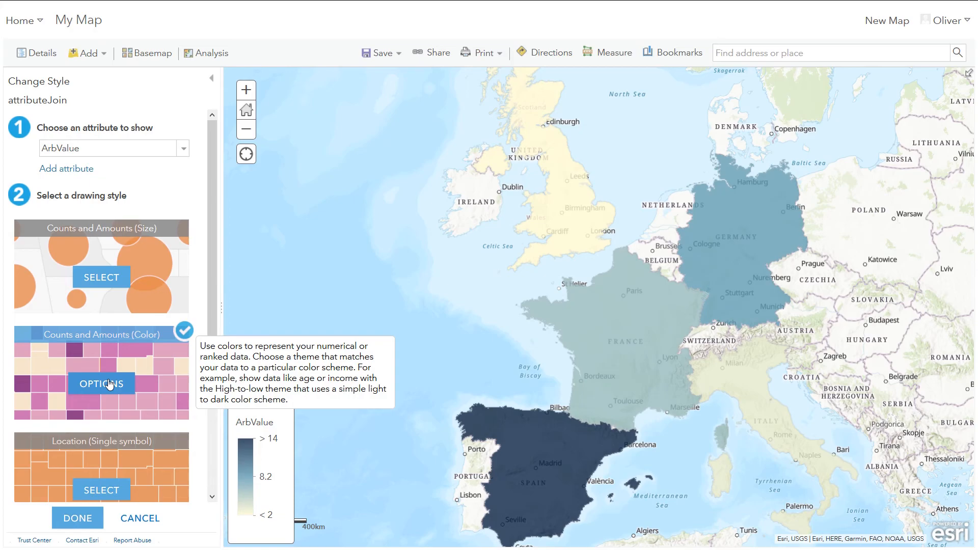
pyautogui.click(109, 383)
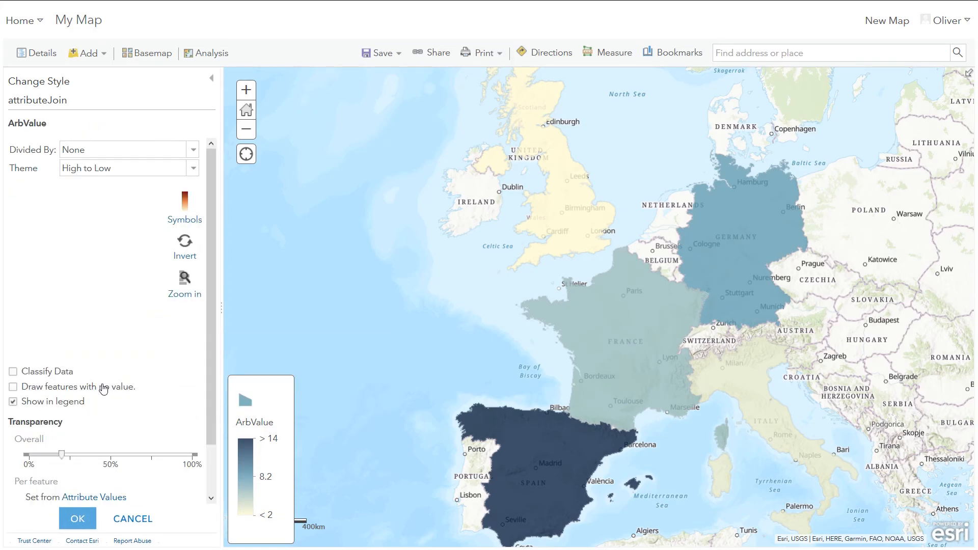
# Step: Change the attributeJoin fill symbol to a yellow-to-red colour ramp
pyautogui.click(186, 205)
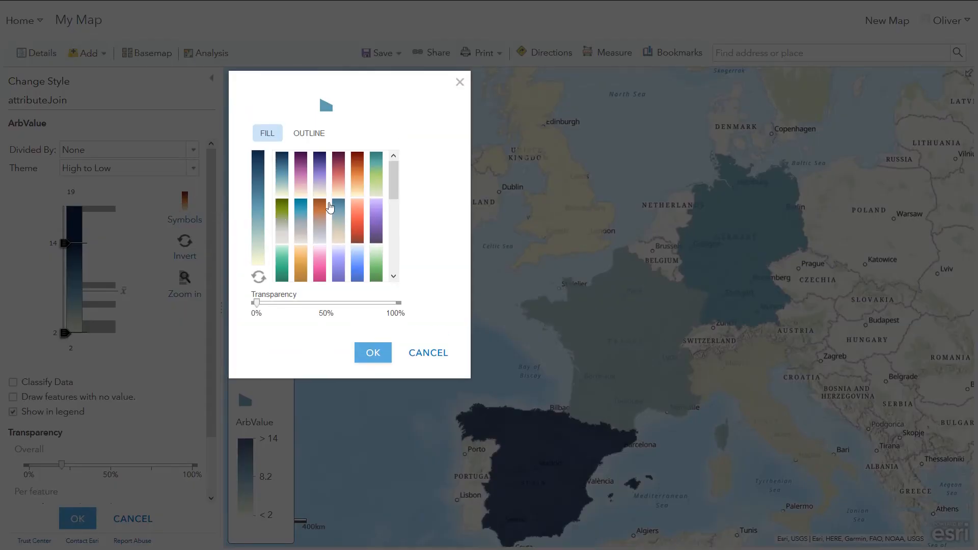
pyautogui.moveTo(394, 176); pyautogui.dragTo(394, 248)
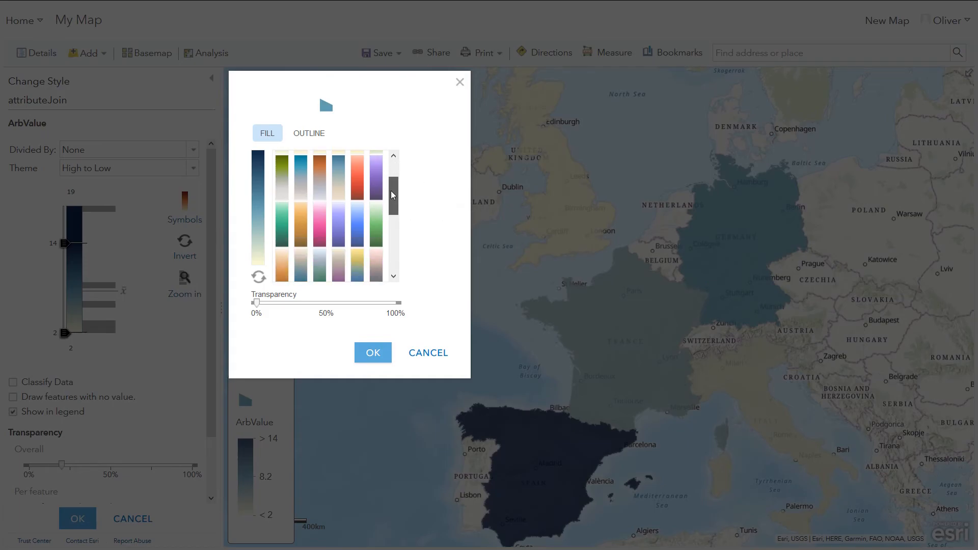
pyautogui.click(376, 258)
pyautogui.click(371, 359)
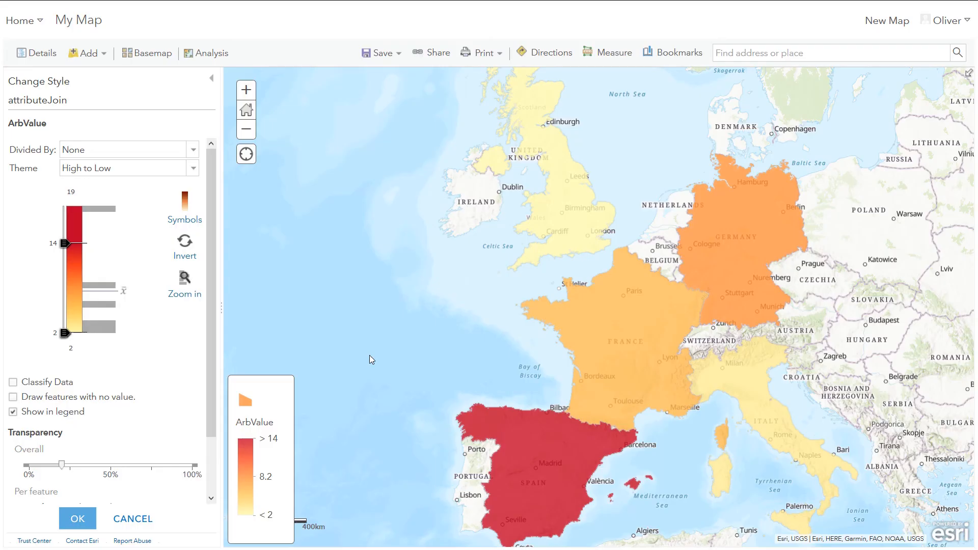